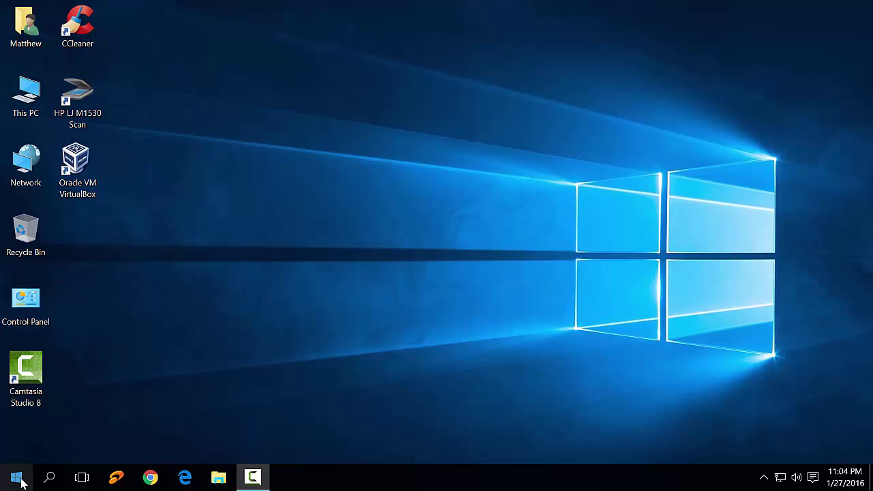
# Step: Launch SQL Server 2014 Management Studio and connect to the local SQLEXPRESS server with Windows Authentication
pyautogui.click(16, 477)
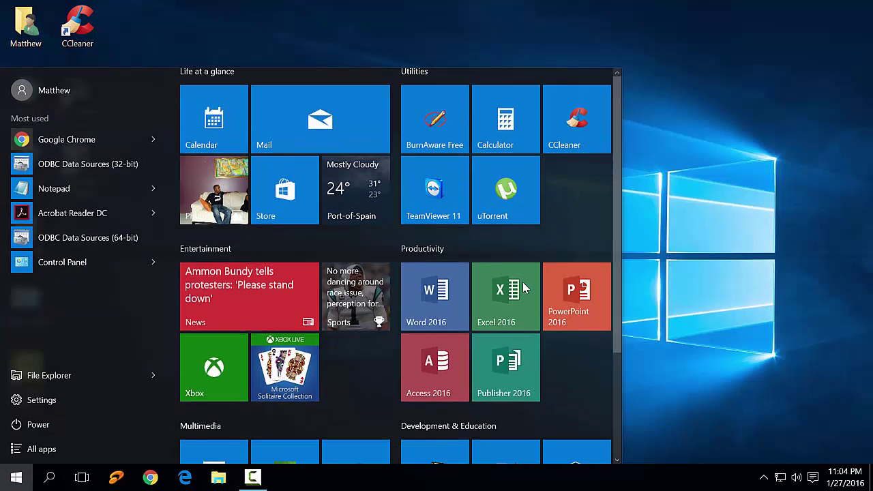
pyautogui.scroll(-2, 518, 286)
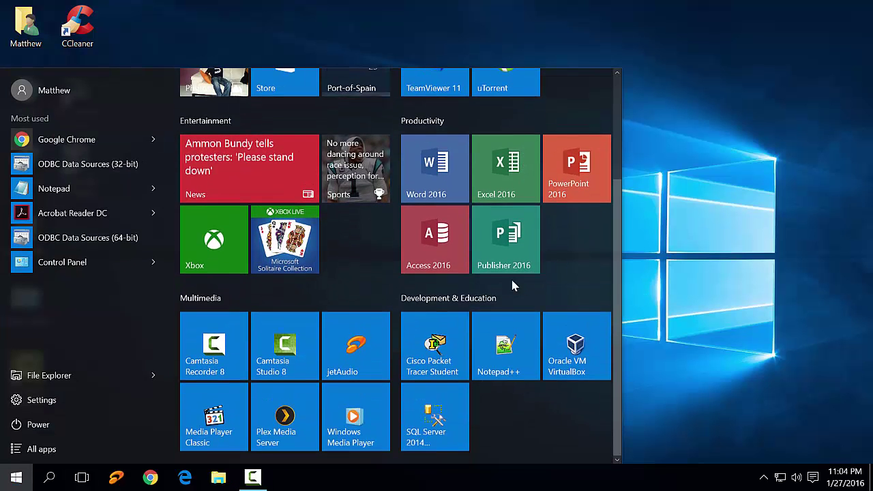
pyautogui.click(434, 409)
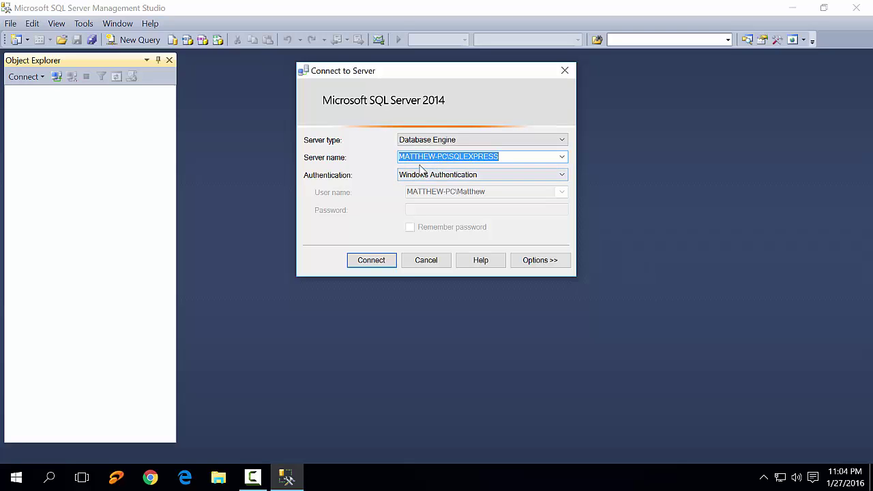
pyautogui.rightClick(511, 159)
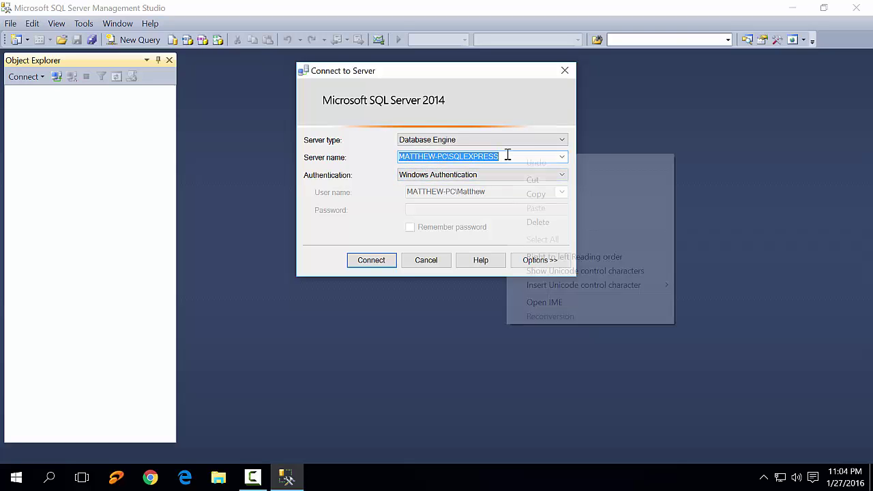
pyautogui.click(536, 195)
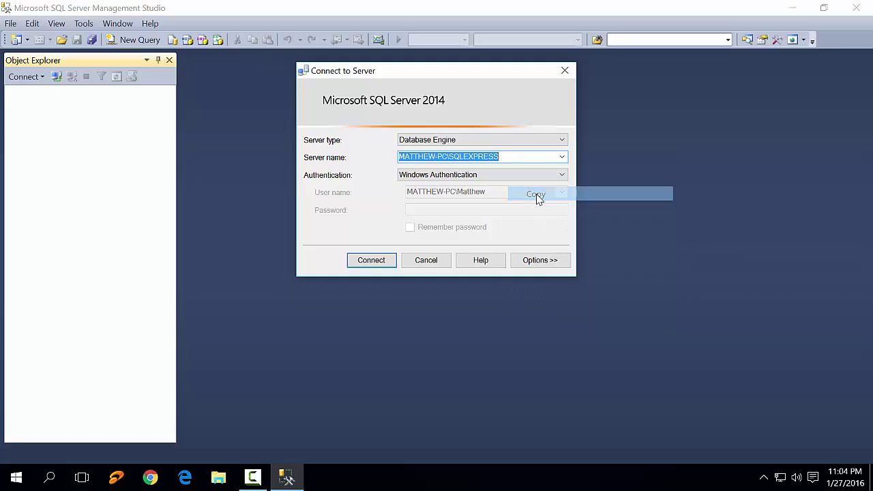
pyautogui.click(364, 261)
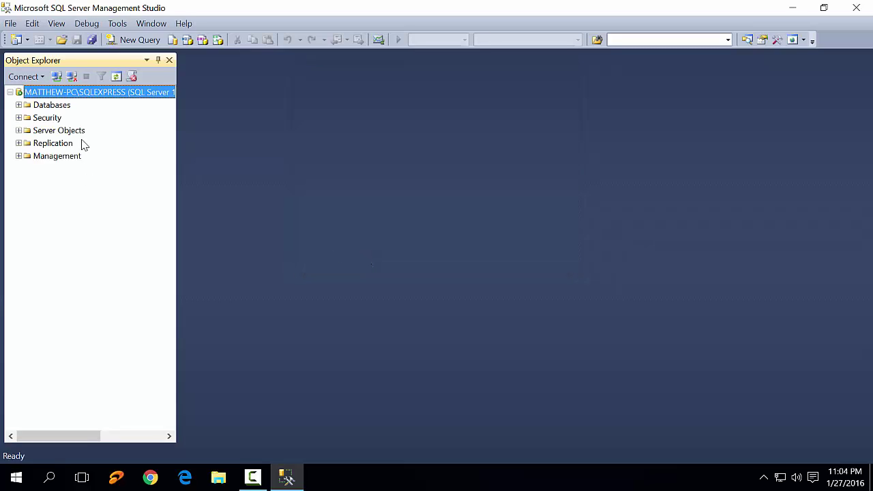
# Step: Create a new database named SCI_Institute under the server's Databases folder
pyautogui.click(19, 105)
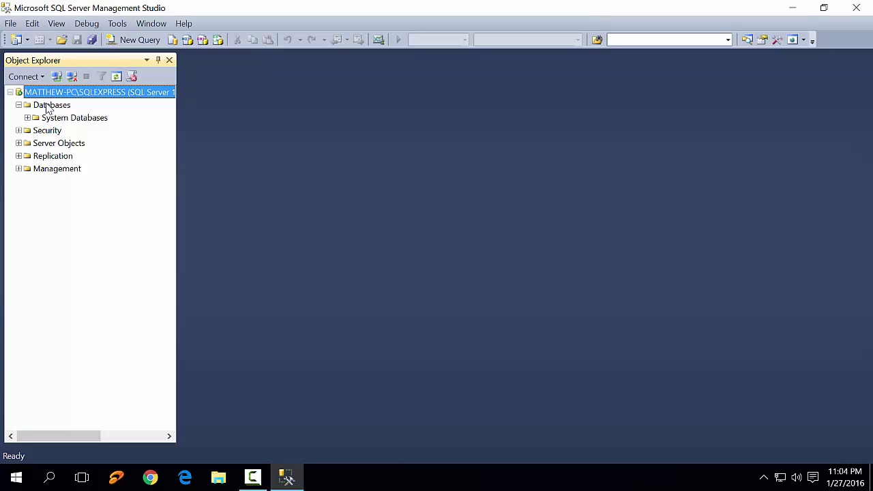
pyautogui.rightClick(48, 106)
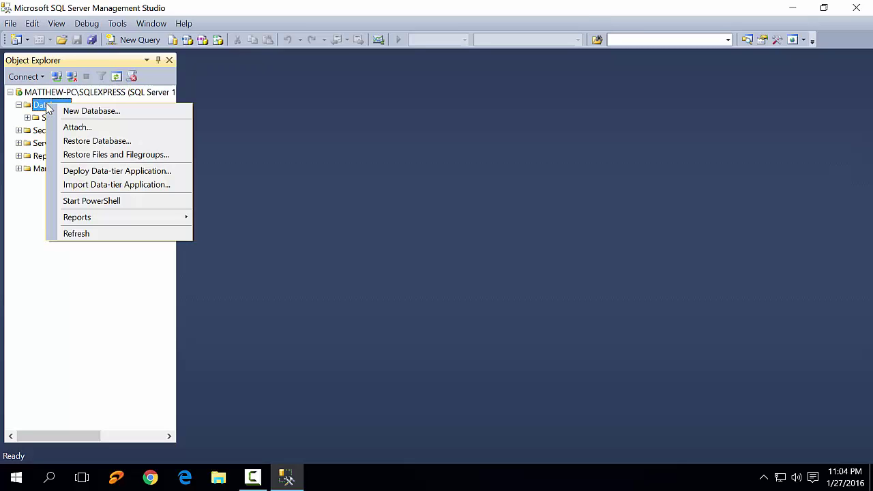
pyautogui.click(86, 114)
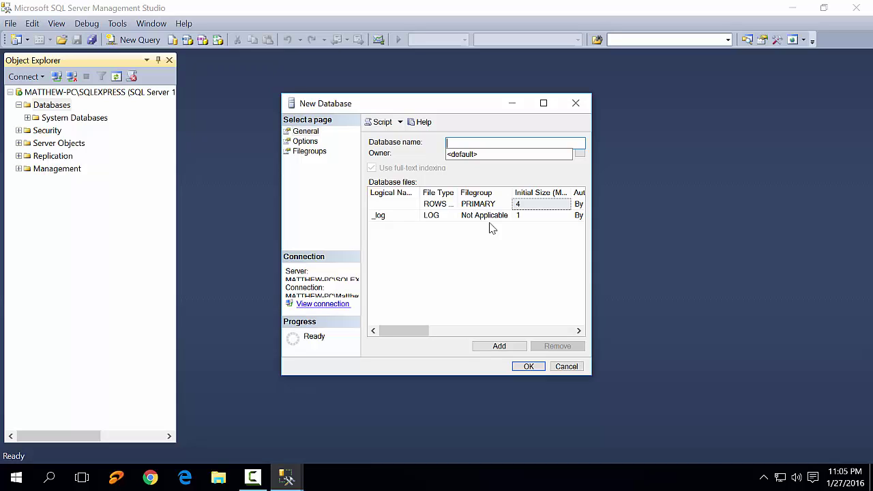
pyautogui.write('SCI_Insti')
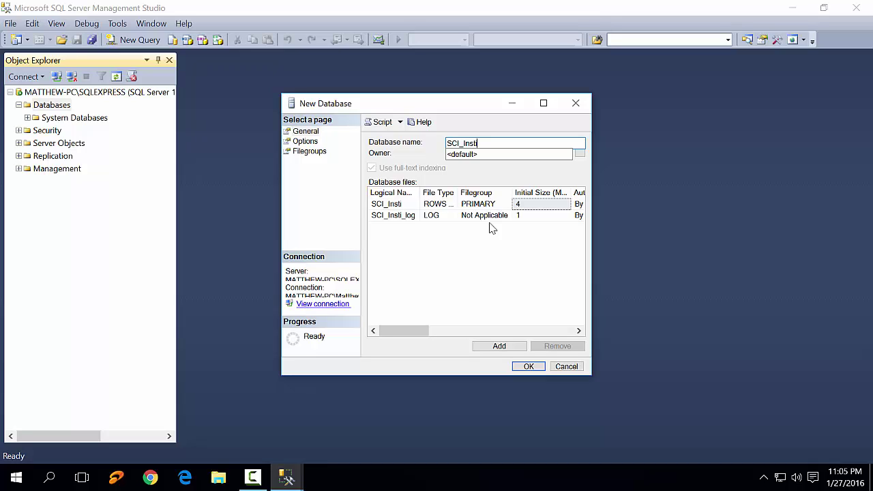
pyautogui.write('tute')
pyautogui.click(529, 367)
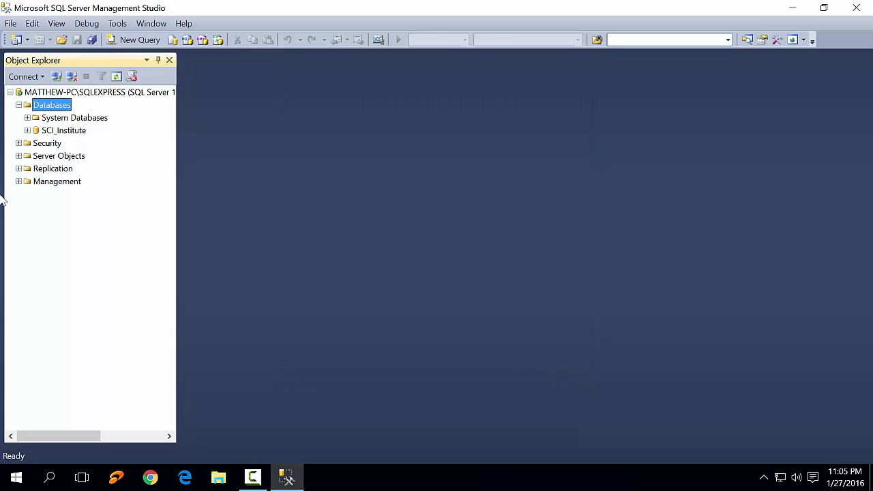
# Step: Expand SCI_Institute's Tables folder and start a new table design, dbo.Table_1
pyautogui.click(28, 130)
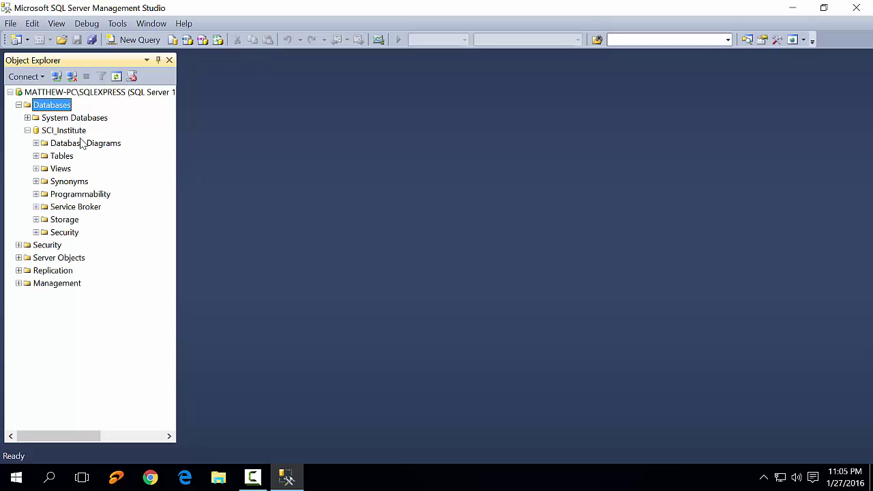
pyautogui.click(36, 156)
pyautogui.click(60, 158)
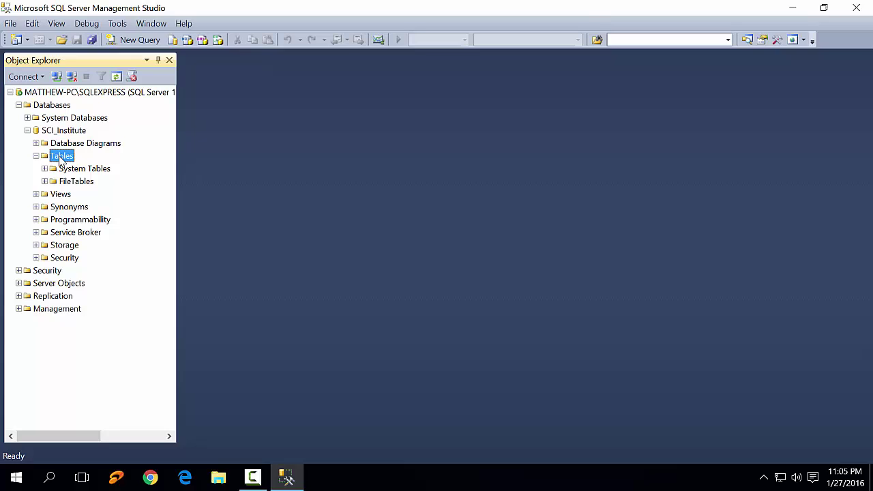
pyautogui.rightClick(60, 158)
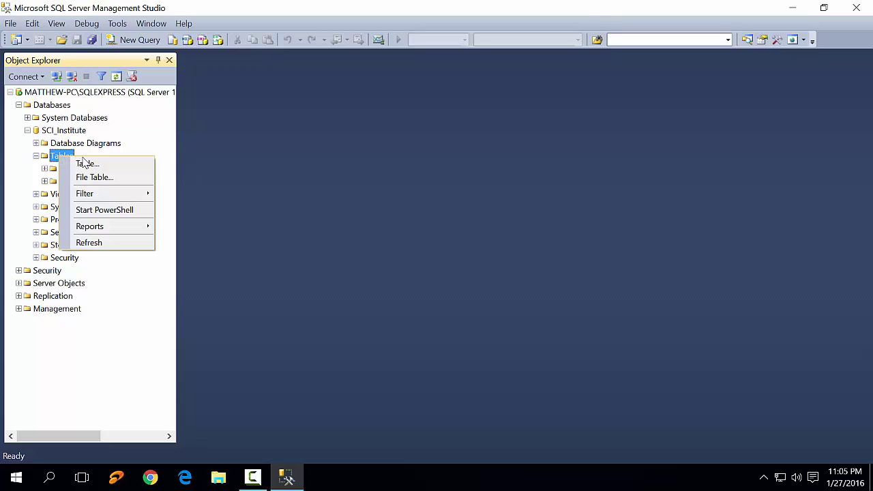
pyautogui.click(86, 165)
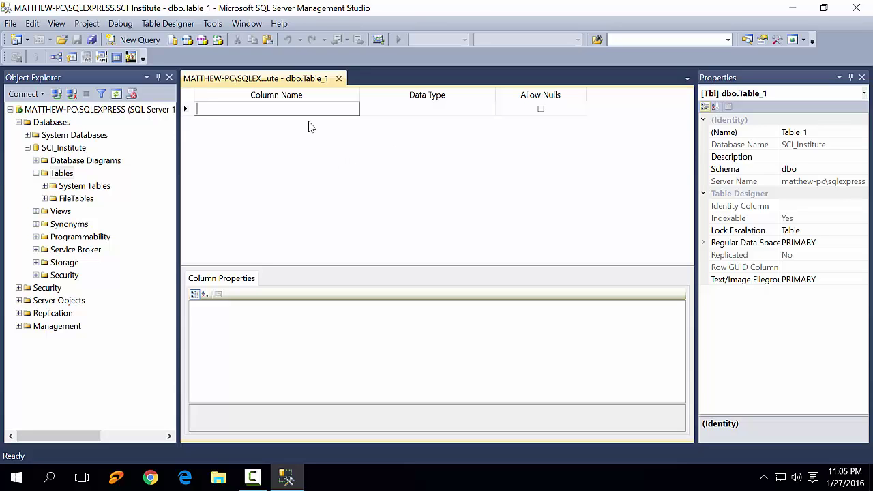
# Step: Name the first column Studen_ID and change its type from char(10) to char(4)
pyautogui.write('Studen')
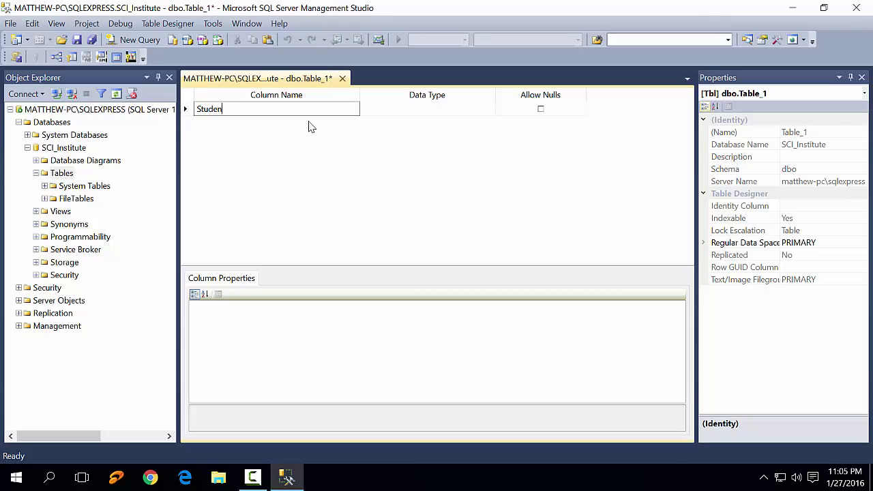
pyautogui.write('_ID')
pyautogui.click(429, 116)
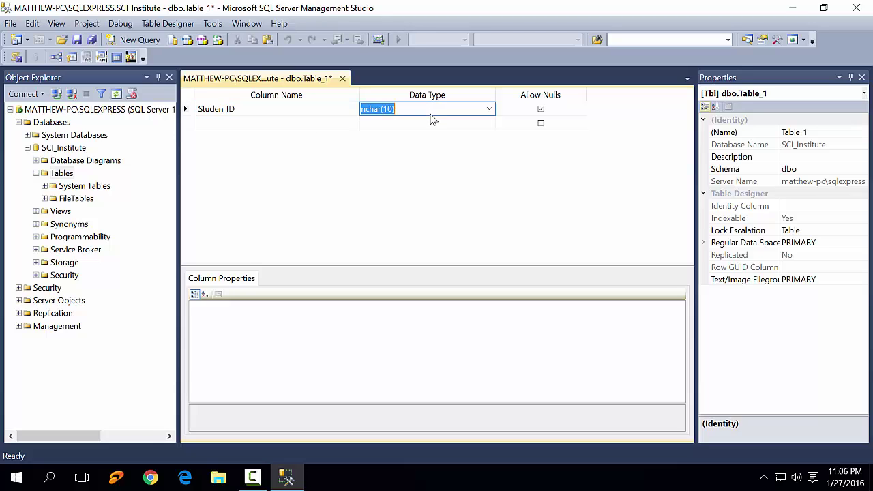
pyautogui.click(490, 110)
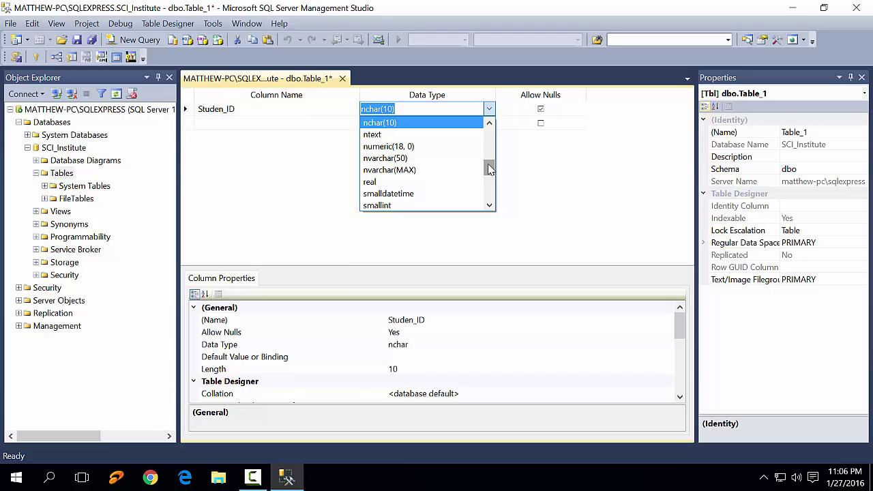
pyautogui.scroll(2, 446, 170)
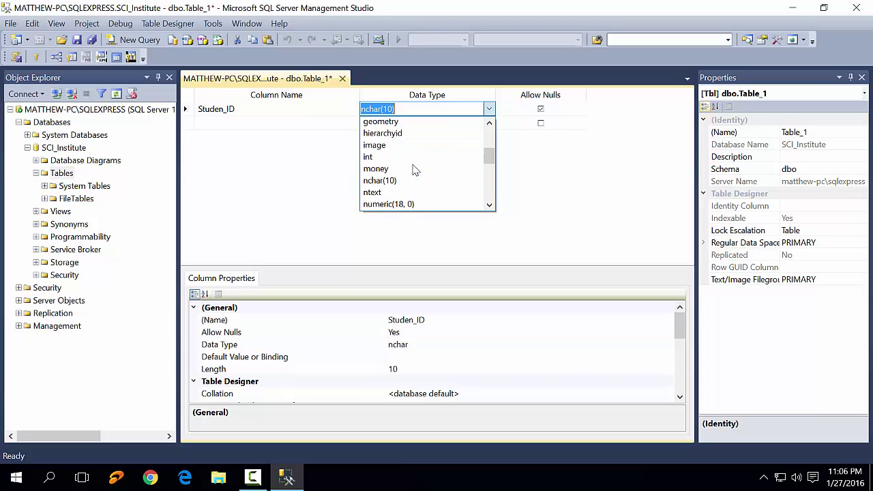
pyautogui.scroll(-1, 415, 170)
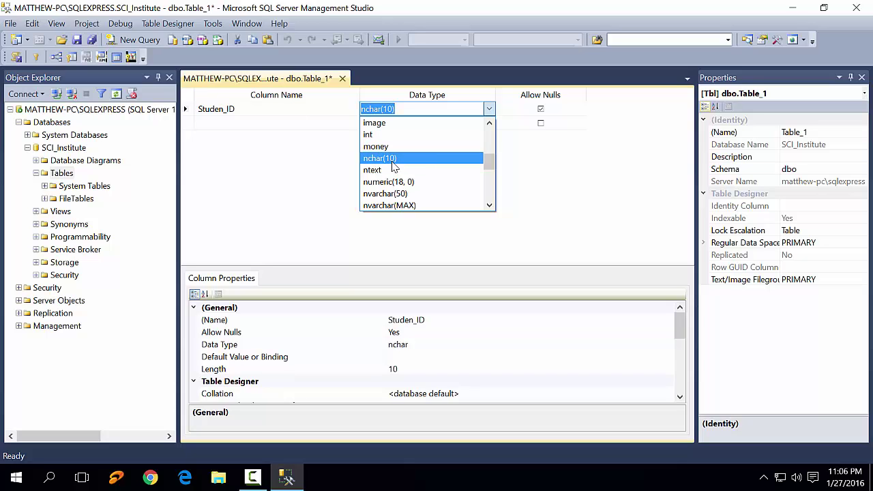
pyautogui.scroll(-4, 394, 167)
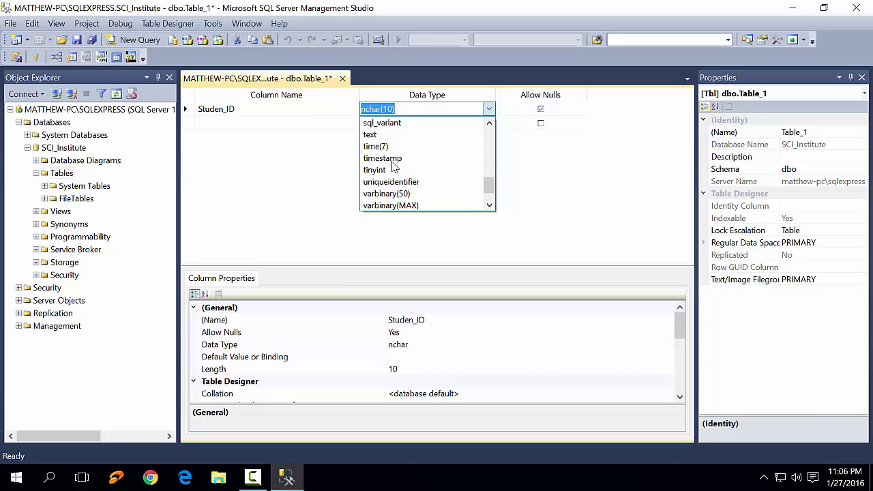
pyautogui.scroll(4, 393, 166)
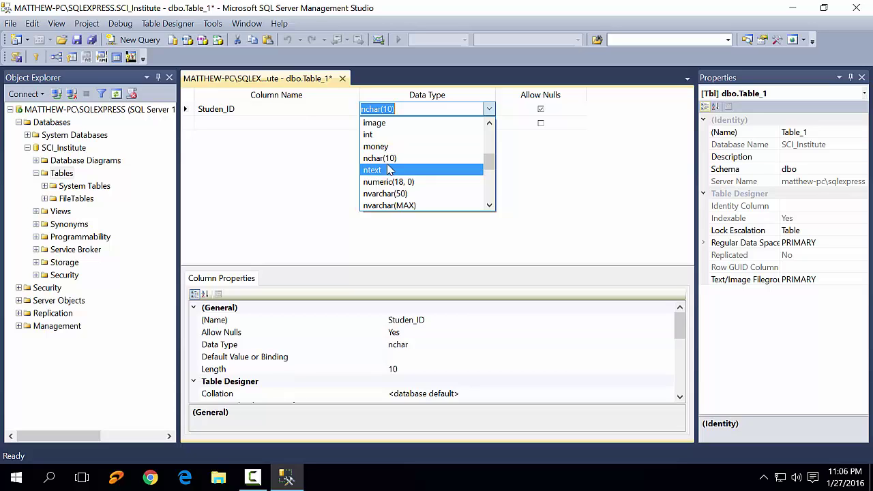
pyautogui.scroll(5, 389, 169)
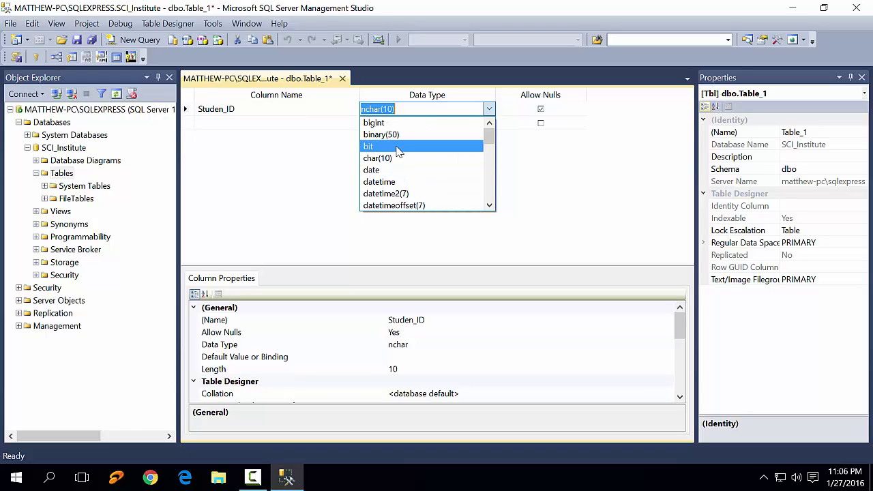
pyautogui.click(394, 159)
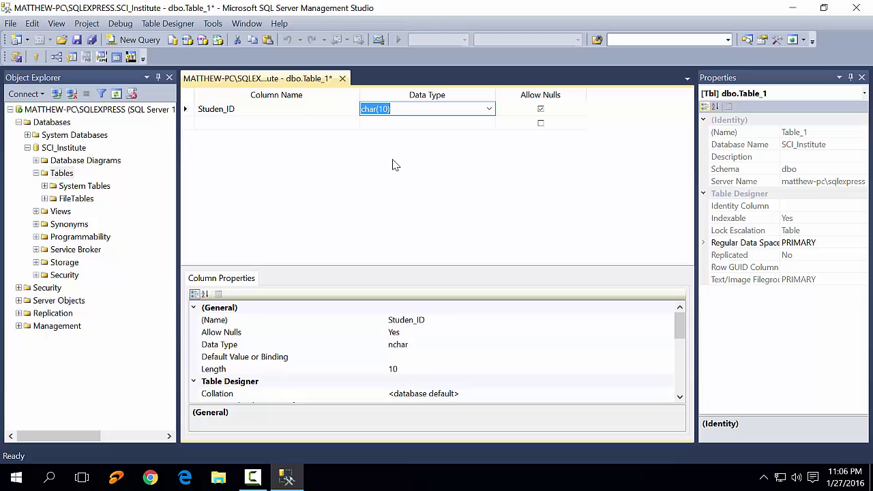
pyautogui.click(389, 109)
pyautogui.press('BackSpace')
pyautogui.press('BackSpace')
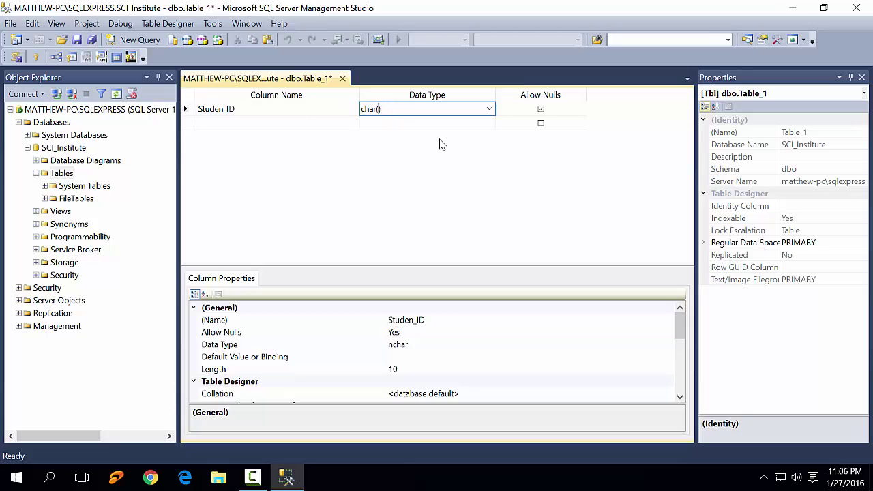
pyautogui.write('4')
pyautogui.click(267, 121)
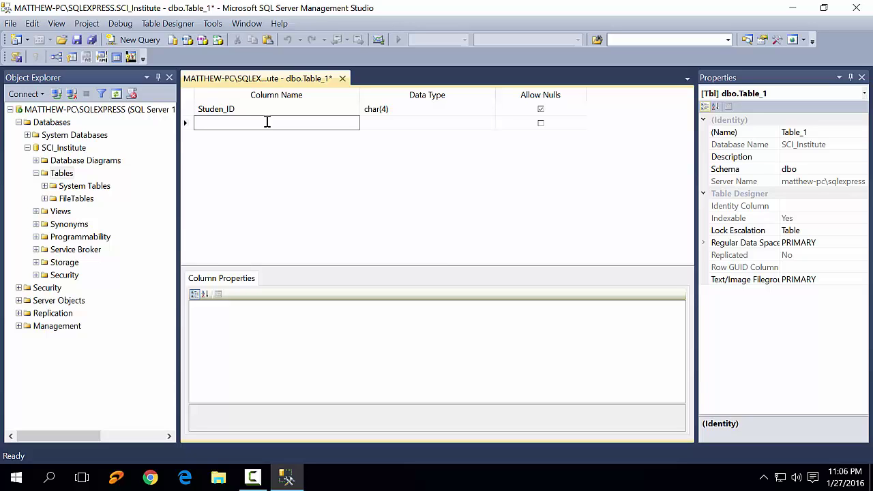
# Step: Add a First_Name column with data type varchar(50)
pyautogui.write('First')
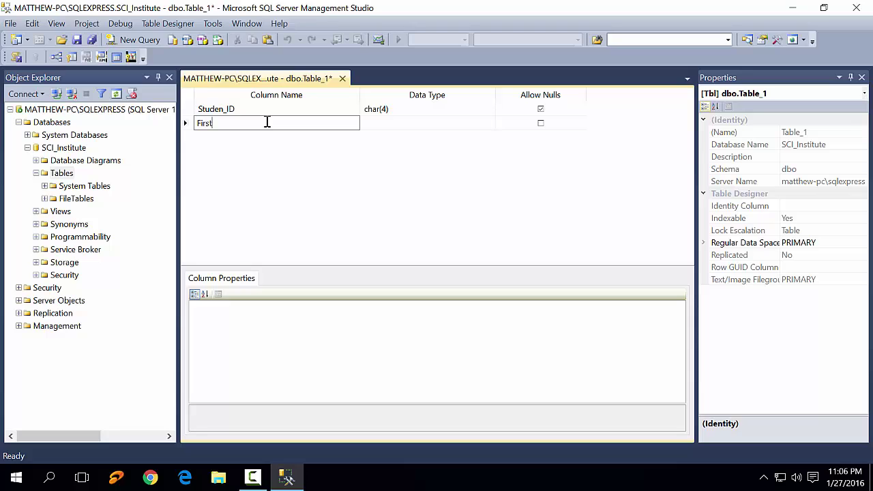
pyautogui.write('_Name')
pyautogui.click(397, 123)
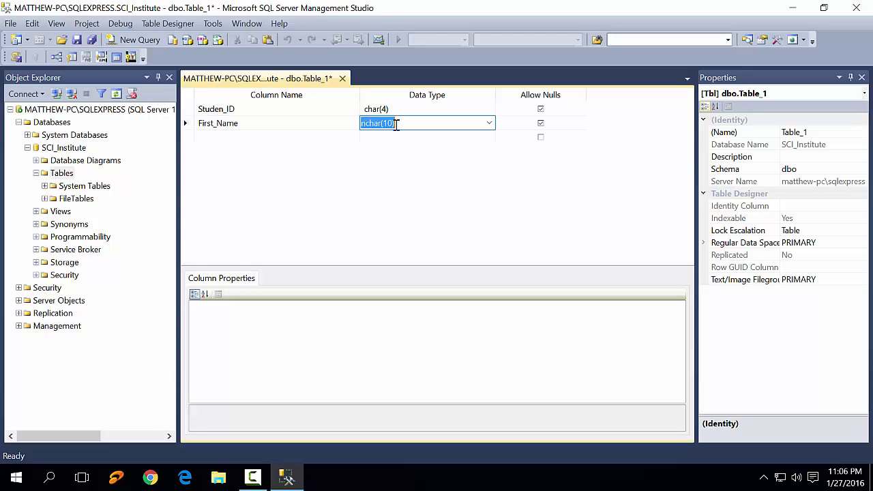
pyautogui.click(489, 123)
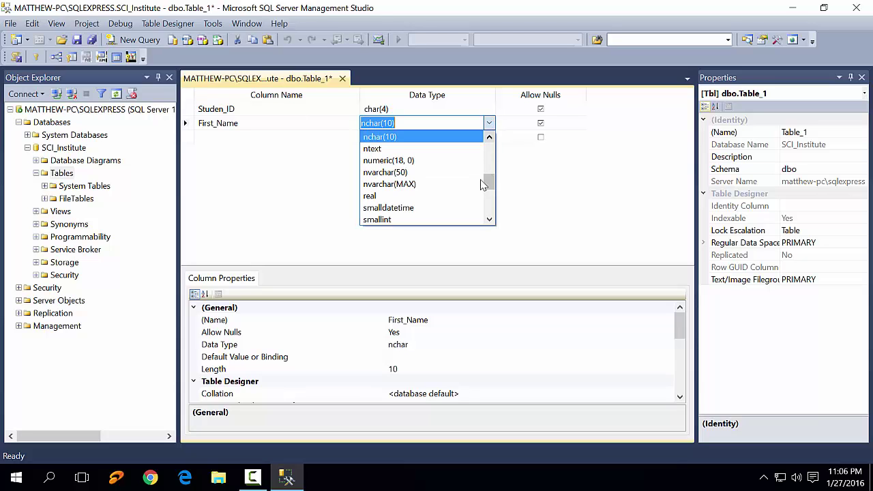
pyautogui.moveTo(490, 186); pyautogui.dragTo(493, 214)
pyautogui.click(492, 214)
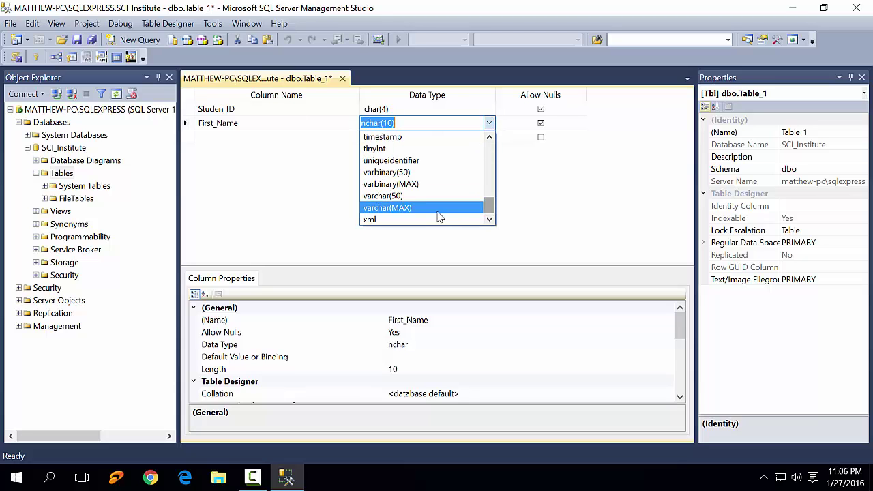
pyautogui.click(409, 196)
# Step: Add a Last_Name column with data type varchar(50) in the third row
pyautogui.click(265, 136)
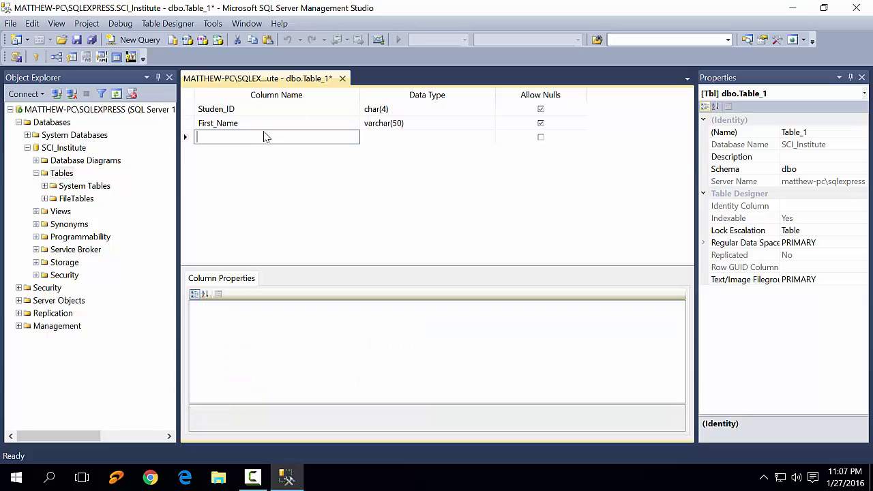
pyautogui.write('Last')
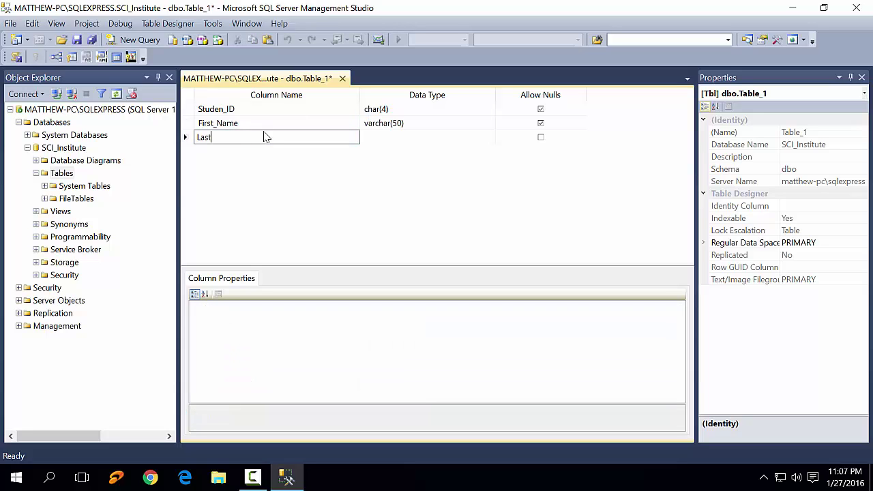
pyautogui.write('_Name')
pyautogui.click(430, 138)
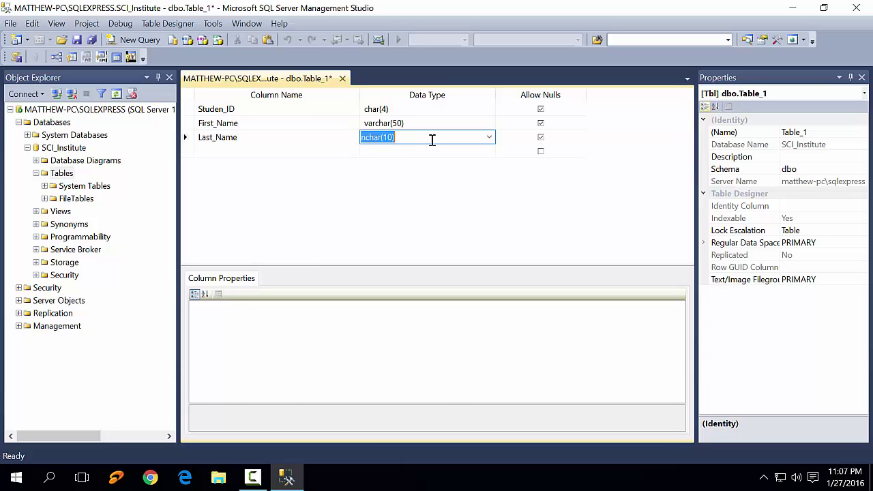
pyautogui.click(489, 139)
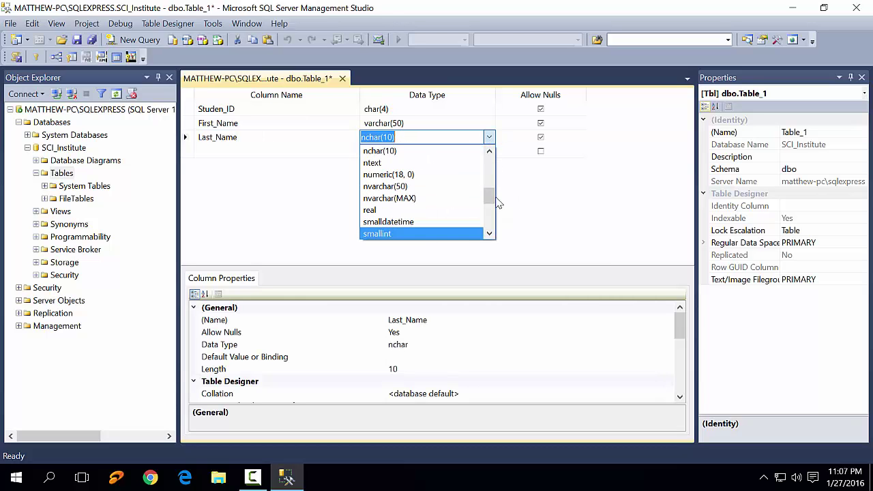
pyautogui.moveTo(491, 203); pyautogui.dragTo(490, 227)
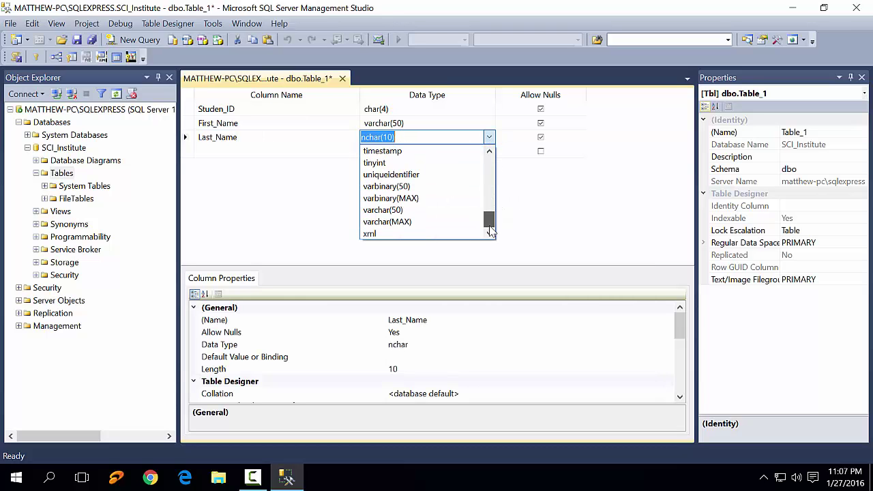
pyautogui.click(399, 210)
# Step: Make Studen_ID disallow nulls and set it as the table's primary key
pyautogui.click(273, 152)
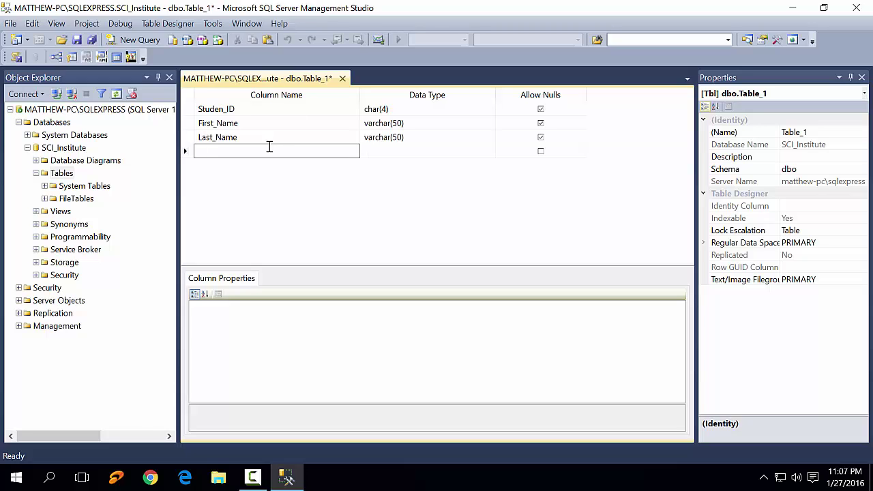
pyautogui.click(541, 109)
pyautogui.rightClick(190, 109)
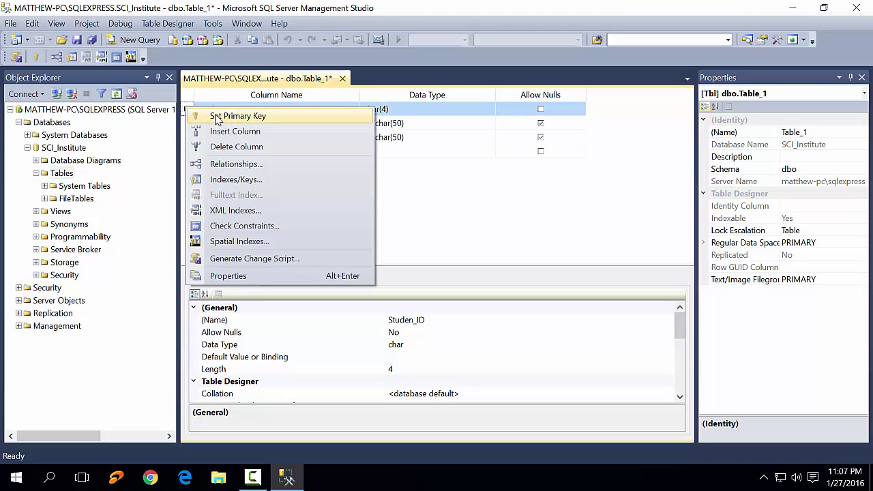
pyautogui.click(217, 117)
pyautogui.click(203, 154)
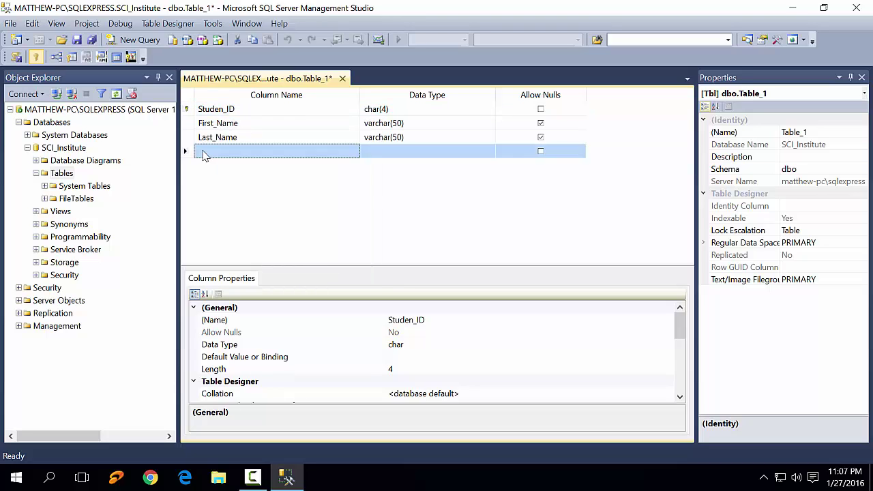
# Step: Add a Gender column, changing its type from char(10) to char(1)
pyautogui.write('G')
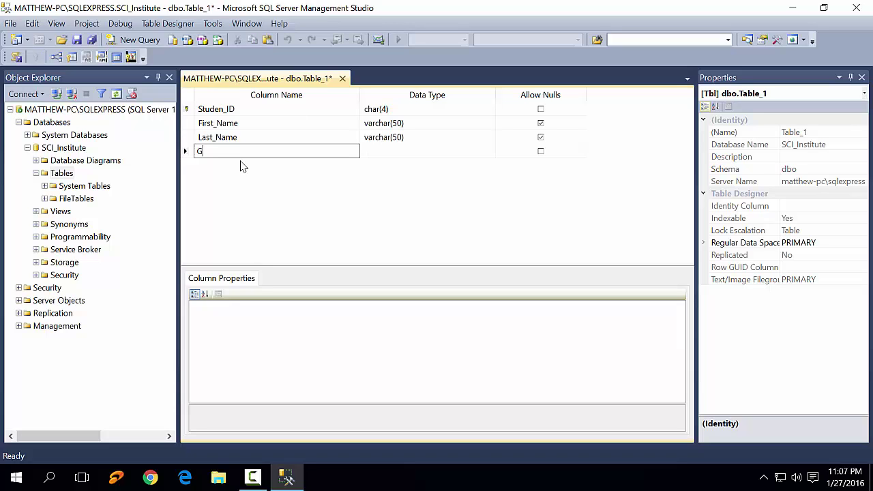
pyautogui.write('ender')
pyautogui.click(383, 153)
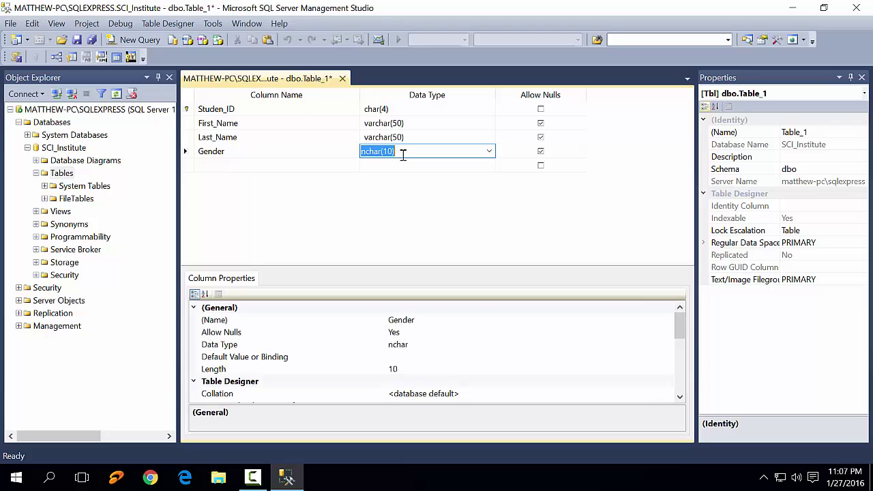
pyautogui.click(489, 150)
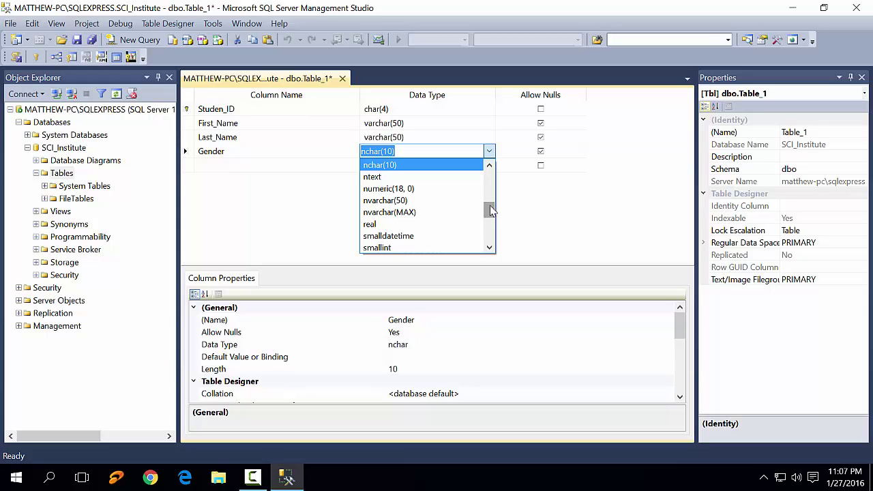
pyautogui.moveTo(491, 211); pyautogui.dragTo(487, 182)
pyautogui.click(409, 177)
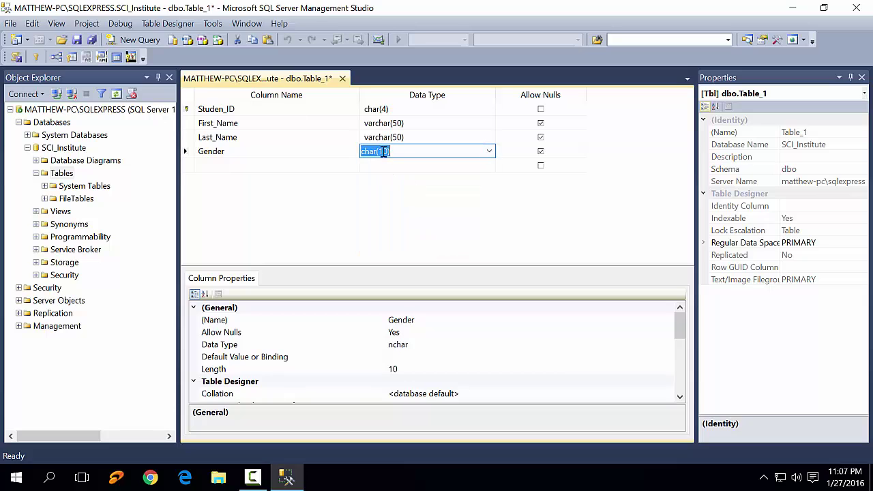
pyautogui.click(386, 152)
pyautogui.press('BackSpace')
pyautogui.press('BackSpace')
pyautogui.write('1')
pyautogui.press('Return')
# Step: Add a Birth_Date column with the date data type
pyautogui.click(231, 168)
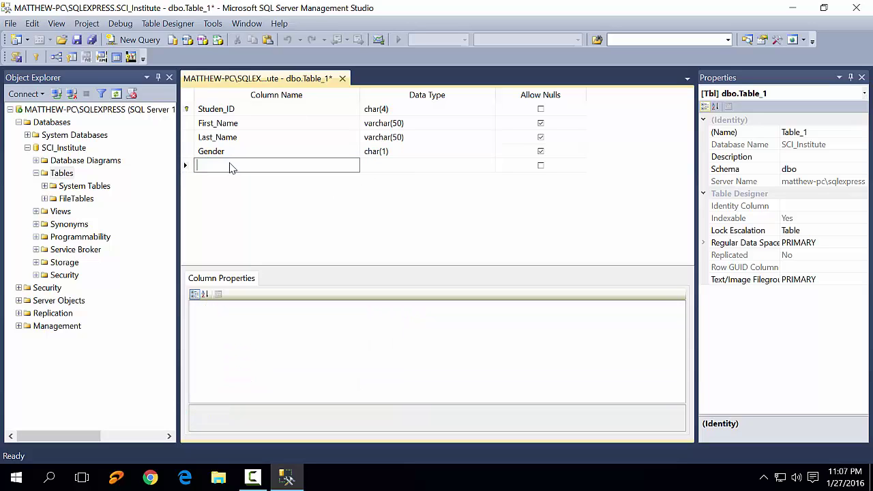
pyautogui.write('B')
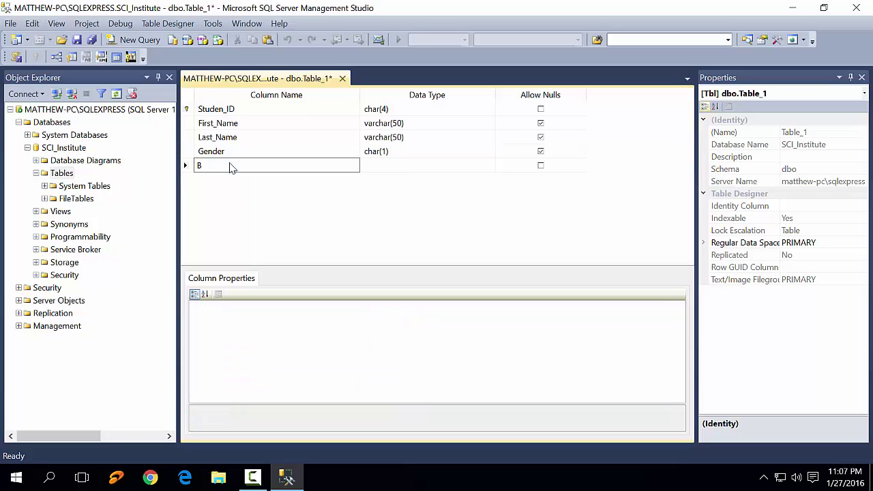
pyautogui.write('irth_Date')
pyautogui.click(405, 165)
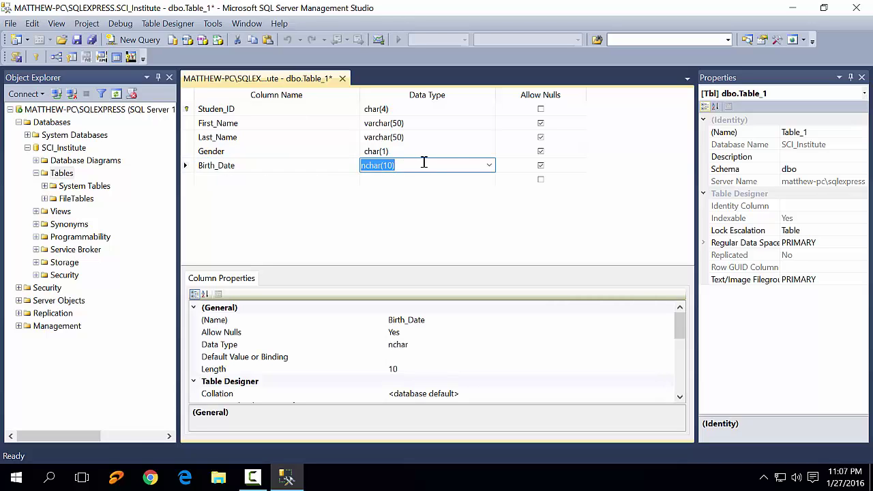
pyautogui.click(490, 166)
pyautogui.scroll(5, 439, 227)
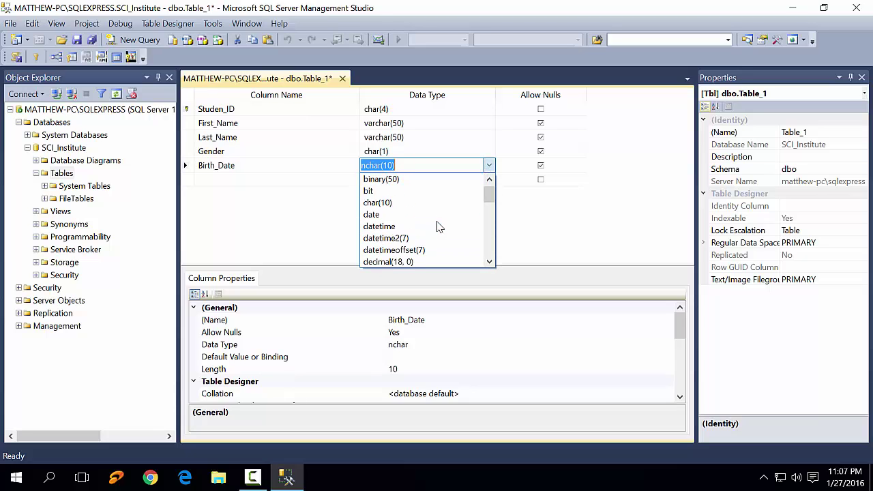
pyautogui.click(391, 216)
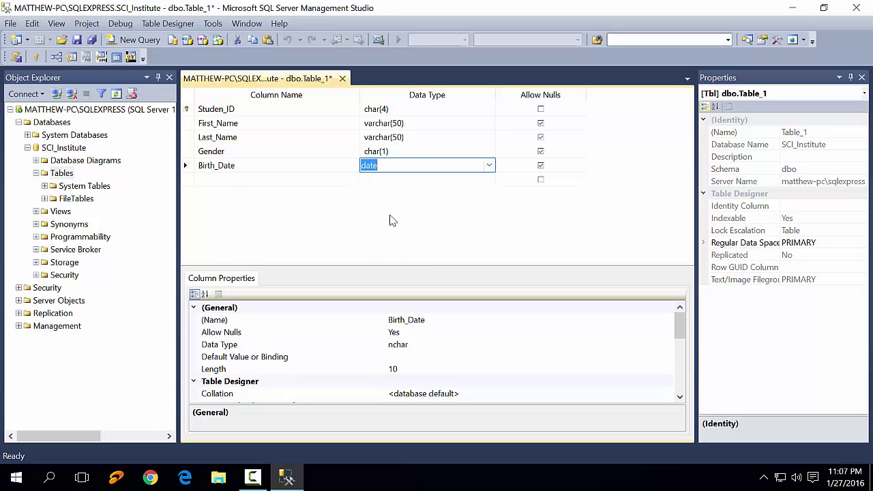
# Step: Save Table_1 under the name StudentInfo
pyautogui.rightClick(279, 81)
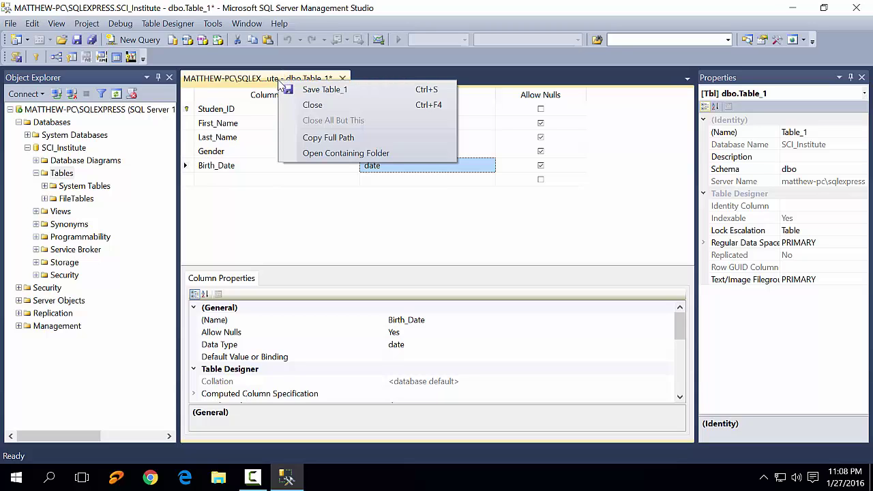
pyautogui.click(314, 92)
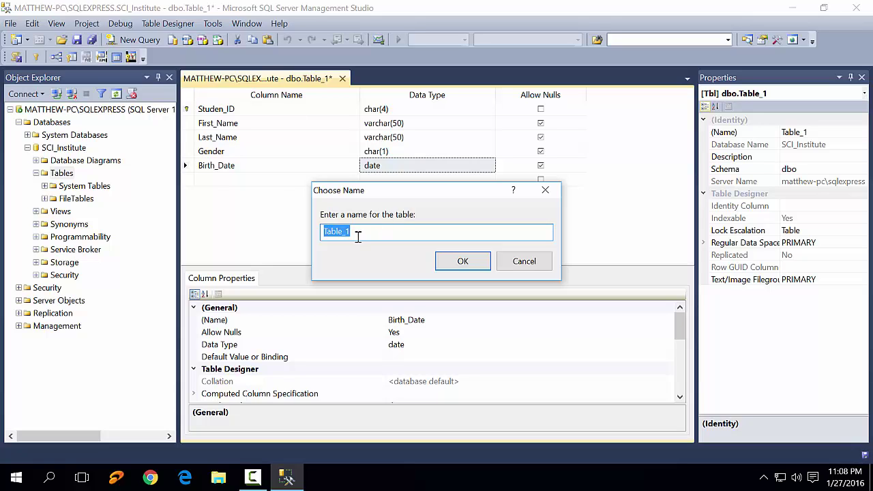
pyautogui.write('StudentInfo')
pyautogui.click(464, 263)
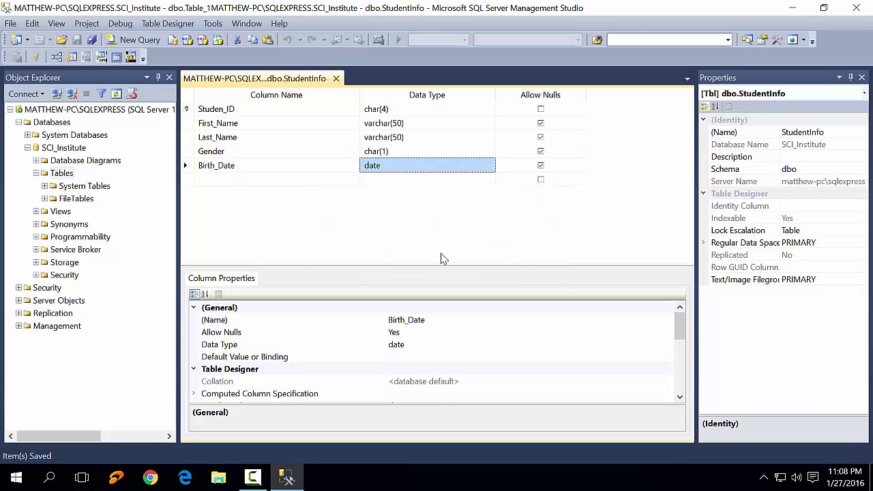
# Step: Refresh Object Explorer, close the designer, and open dbo.StudentInfo with Edit Top 200 Rows
pyautogui.click(35, 176)
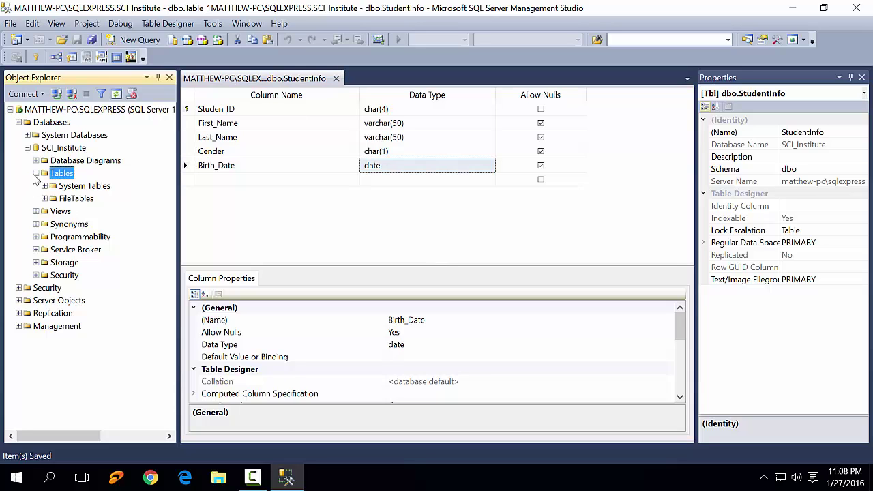
pyautogui.click(36, 174)
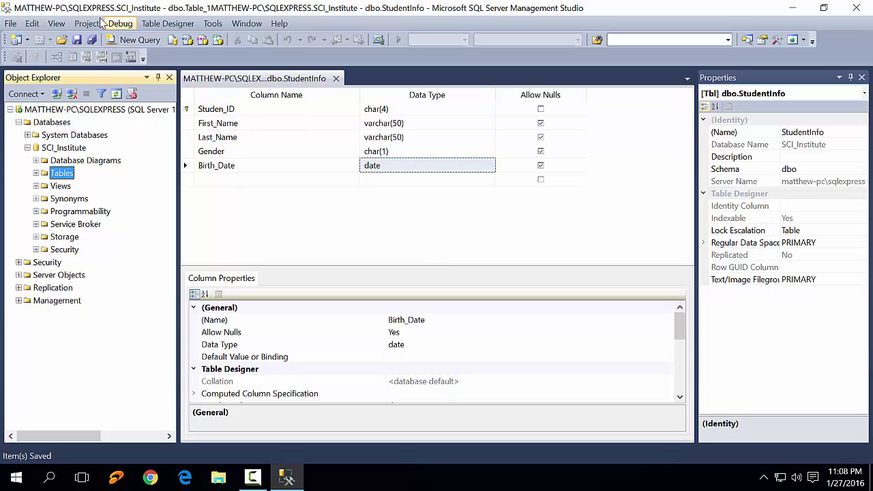
pyautogui.click(57, 24)
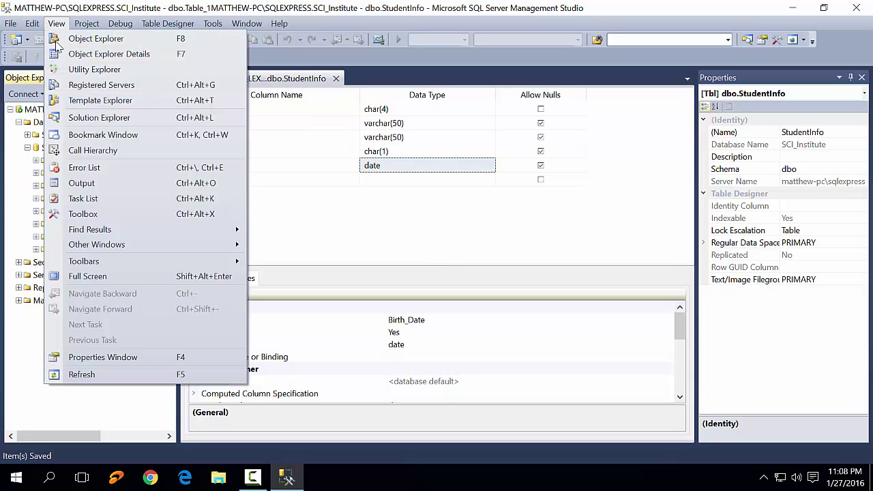
pyautogui.click(68, 379)
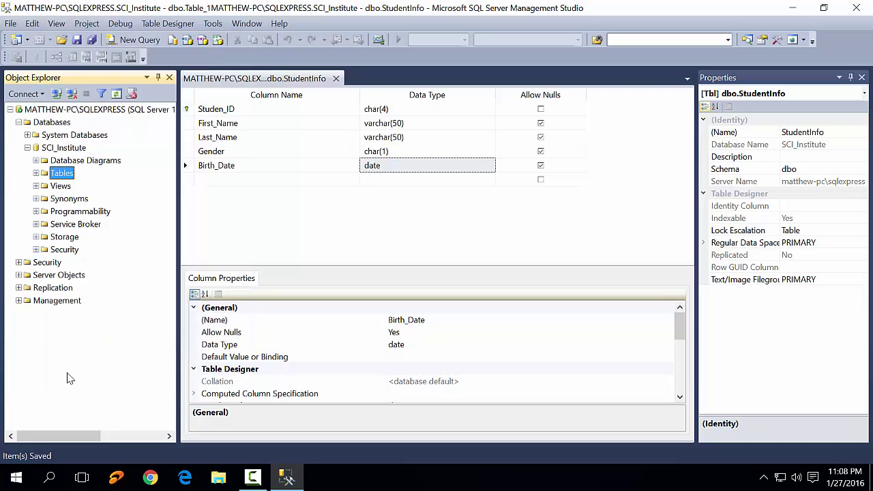
pyautogui.click(335, 79)
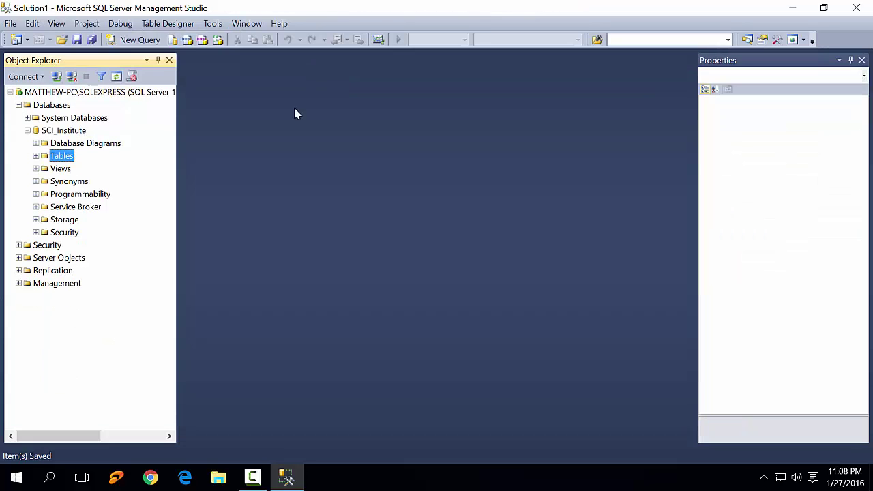
pyautogui.click(36, 156)
pyautogui.click(79, 195)
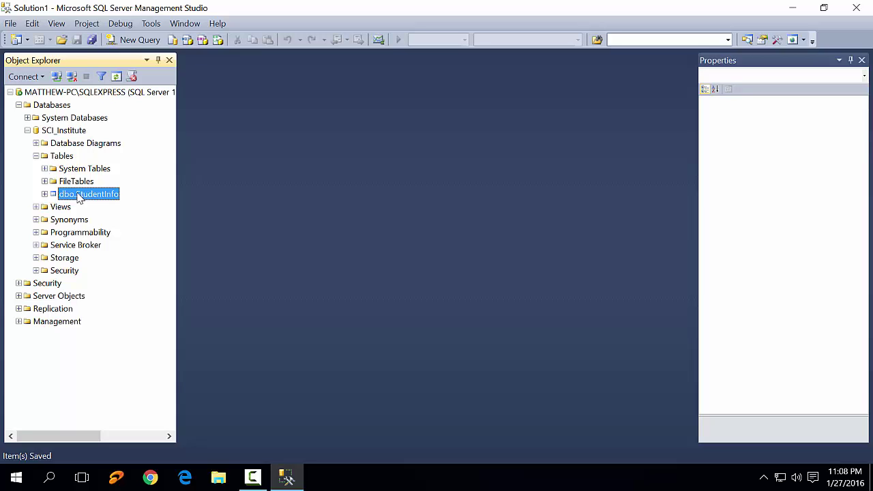
pyautogui.rightClick(80, 198)
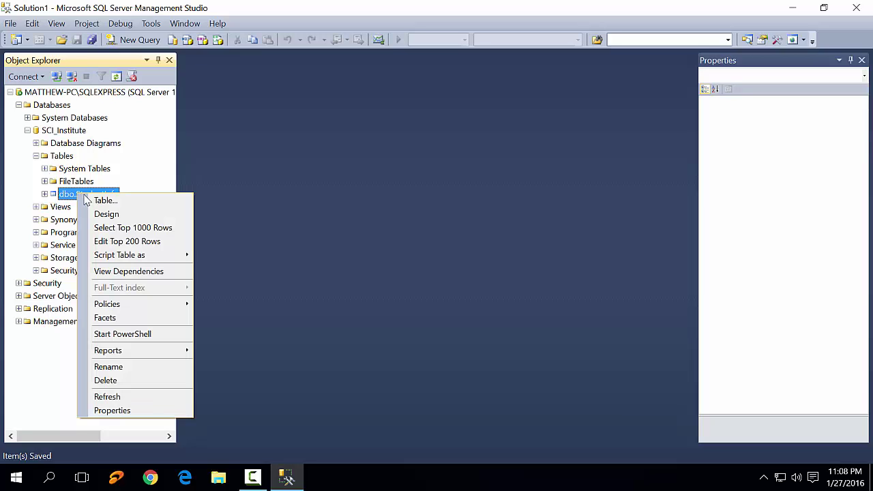
pyautogui.click(127, 242)
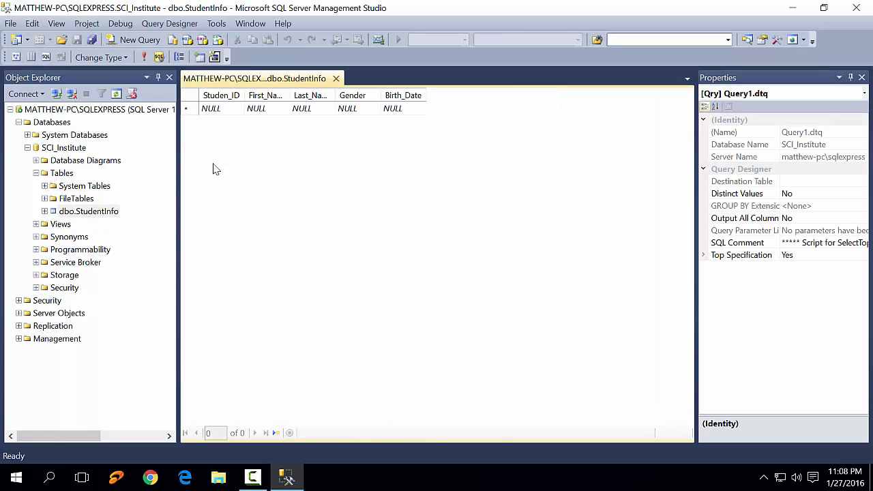
# Step: Enter the row for ID 0001: the student's first and last name, gender M, birth date 1969-06-15
pyautogui.click(220, 113)
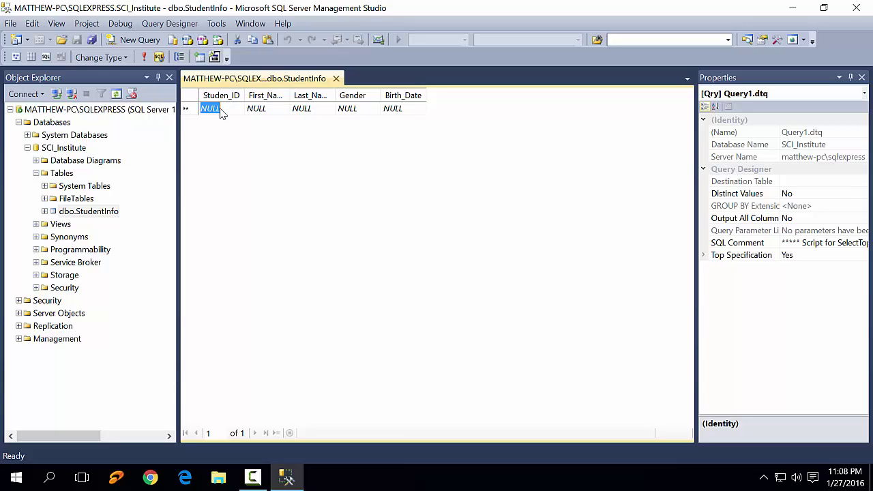
pyautogui.write('0')
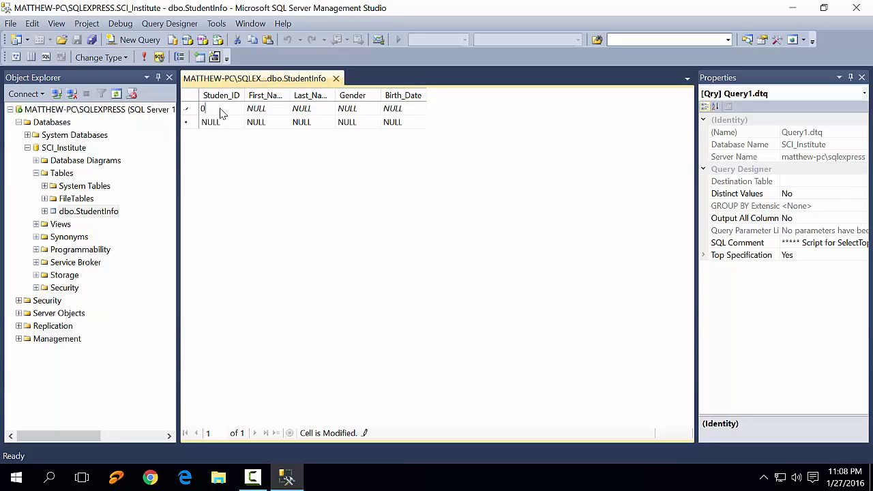
pyautogui.write('0101')
pyautogui.click(273, 113)
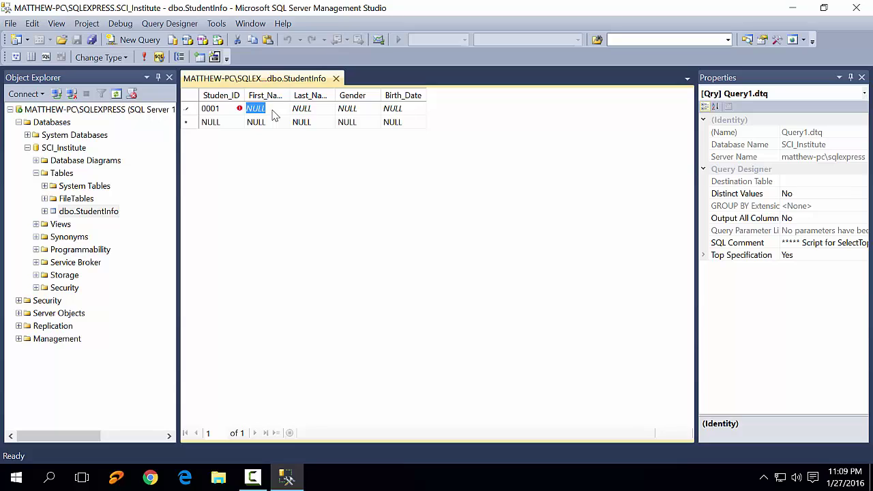
pyautogui.write('Dw')
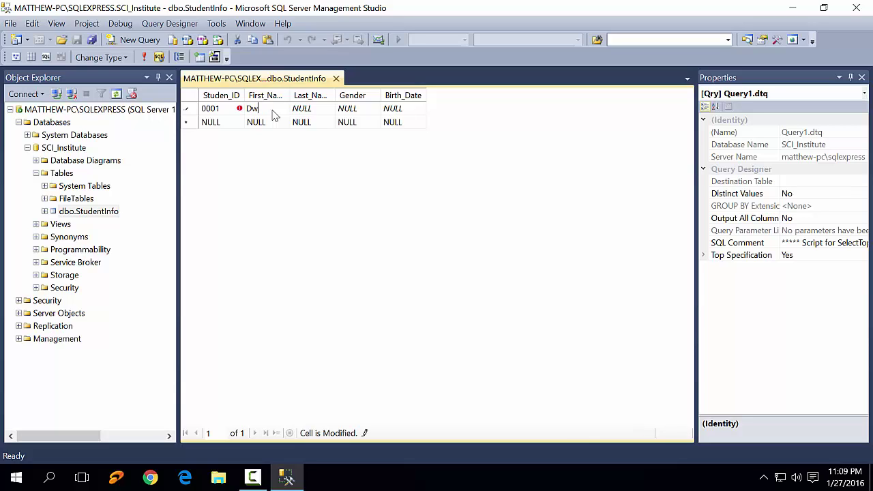
pyautogui.write('ayne')
pyautogui.click(315, 115)
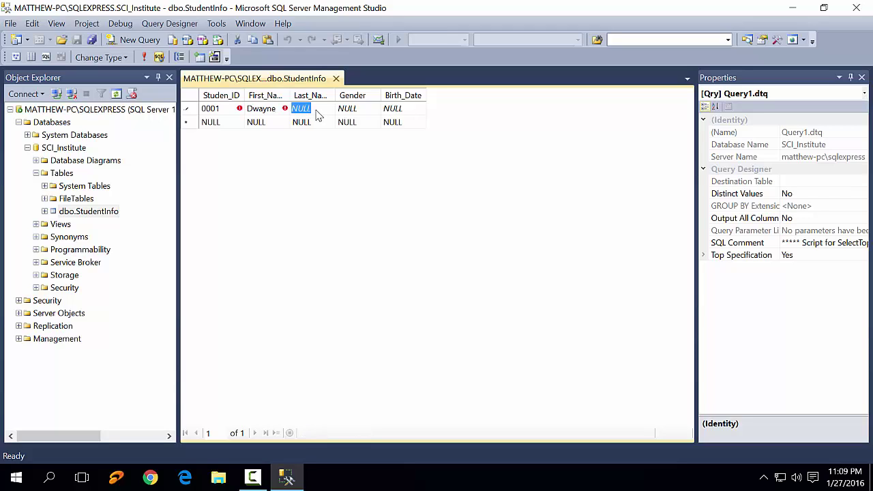
pyautogui.write('Johns')
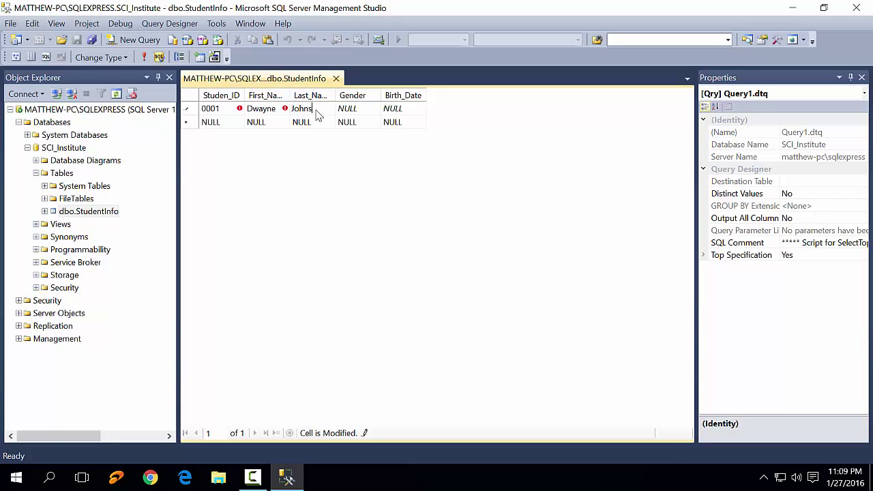
pyautogui.write('on')
pyautogui.click(350, 115)
pyautogui.write('M')
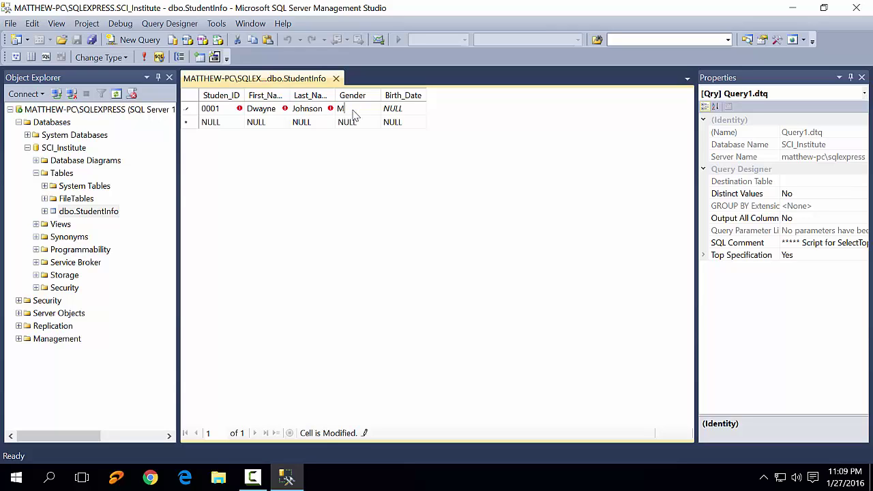
pyautogui.click(411, 111)
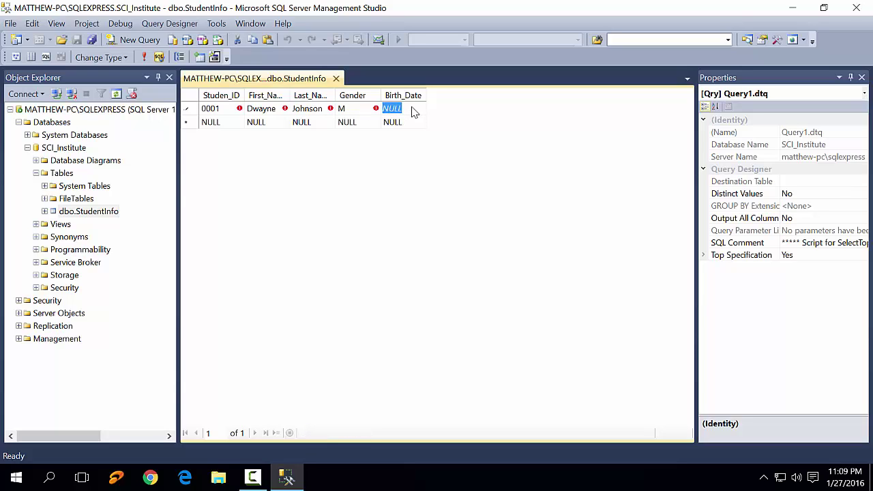
pyautogui.write('1969')
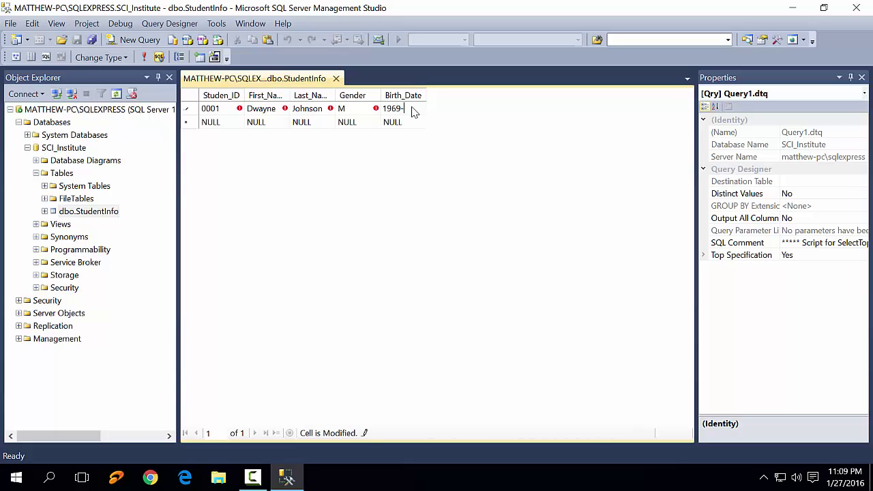
pyautogui.write('-06-15')
pyautogui.click(219, 122)
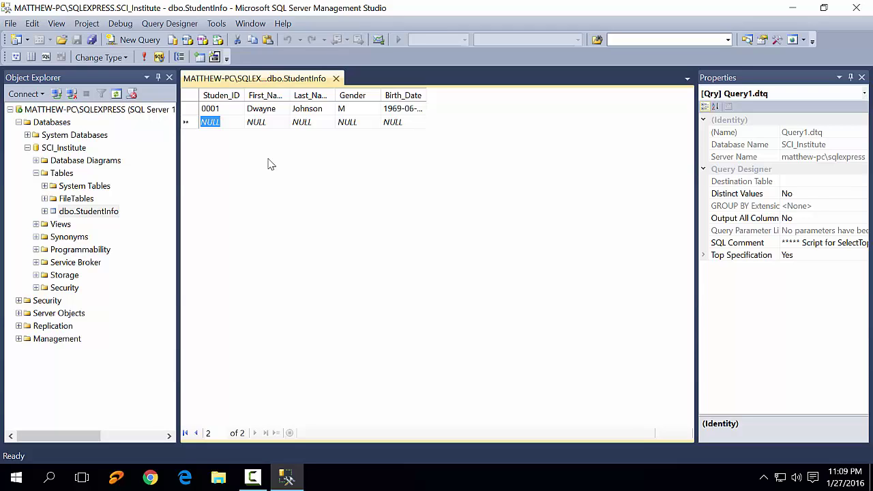
# Step: Enter the row for ID 0002: the student's first and last name, gender M, birth date 1972-02-07
pyautogui.write('00')
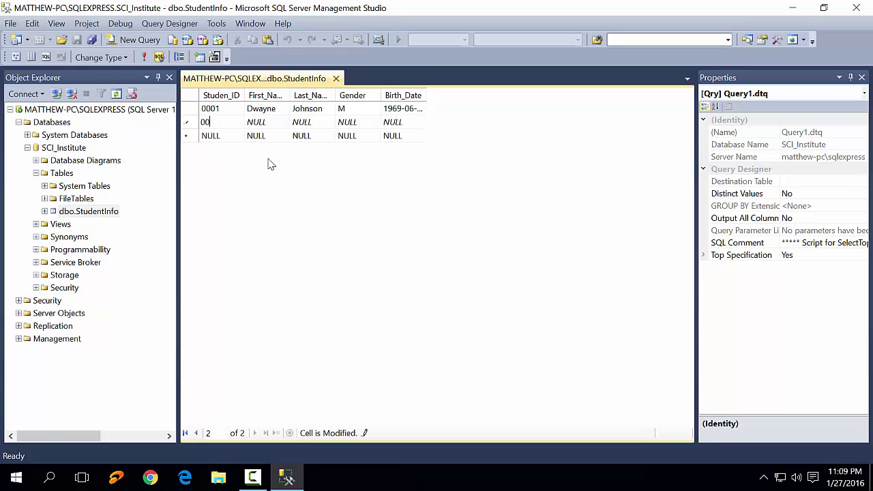
pyautogui.write('02')
pyautogui.click(259, 121)
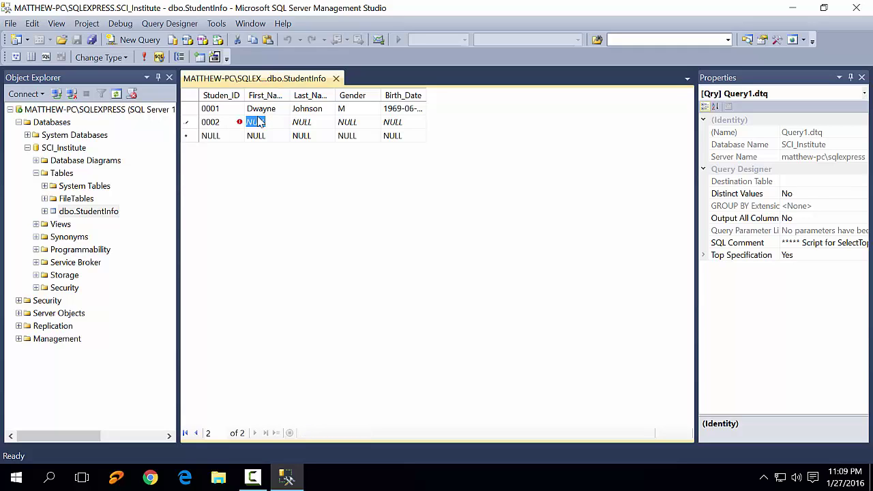
pyautogui.write('Jo')
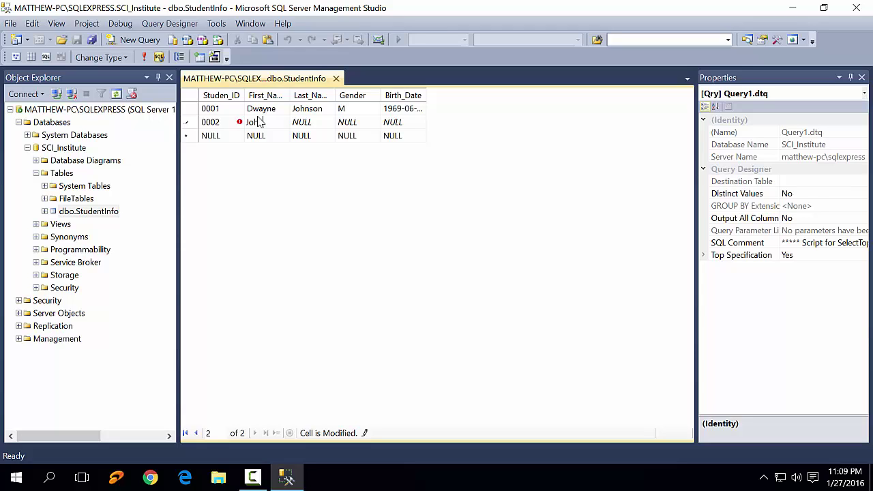
pyautogui.write('hn')
pyautogui.click(299, 123)
pyautogui.write('Cane')
pyautogui.click(346, 122)
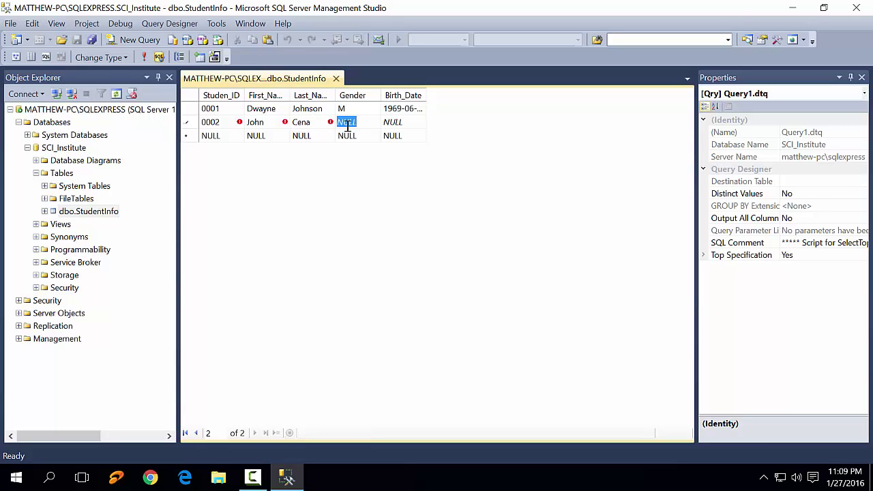
pyautogui.write('M')
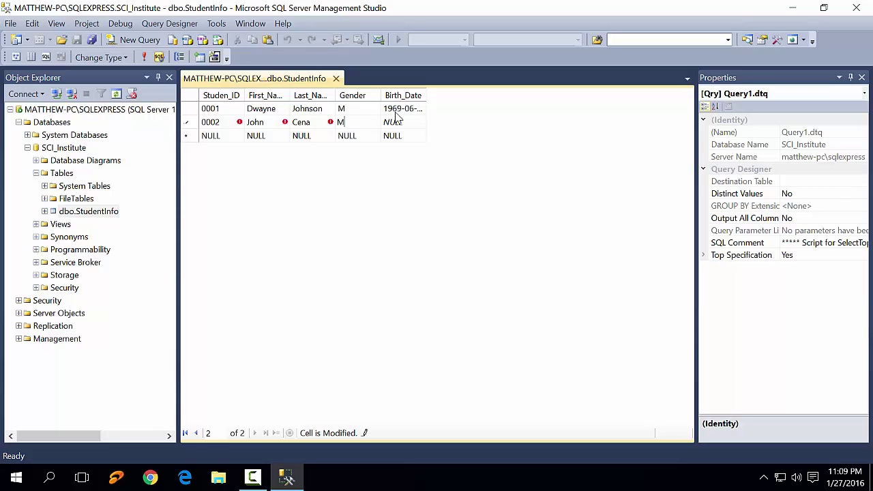
pyautogui.click(395, 124)
pyautogui.moveTo(426, 93); pyautogui.dragTo(440, 93)
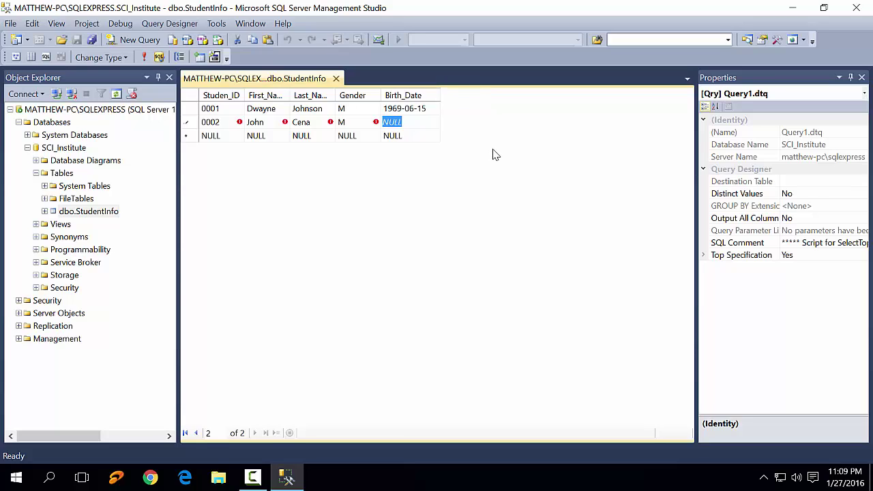
pyautogui.write('19')
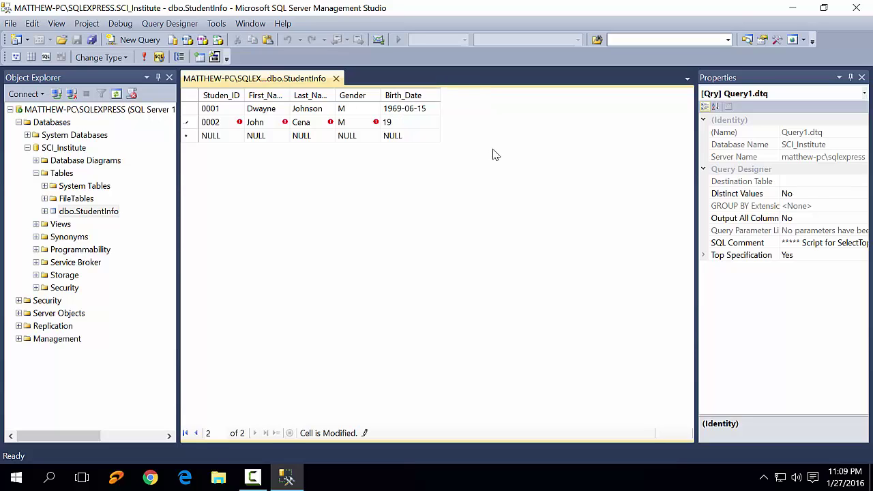
pyautogui.write('72-02-07')
pyautogui.click(217, 138)
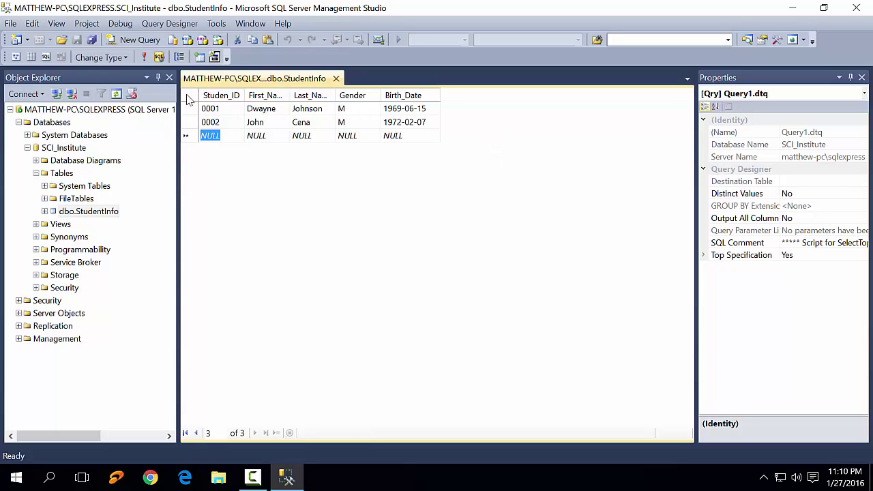
# Step: Close the StudentInfo edit grid and briefly expand, then collapse, the dbo.StudentInfo table in SSMS
pyautogui.click(337, 79)
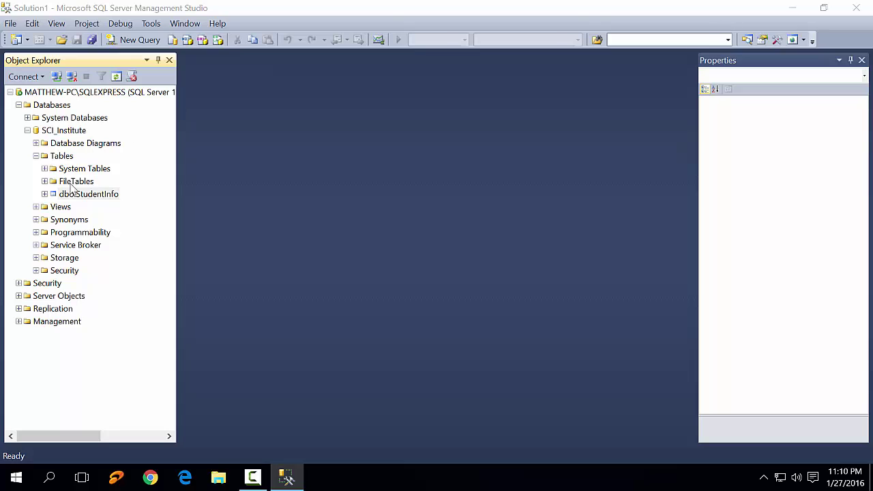
pyautogui.click(75, 196)
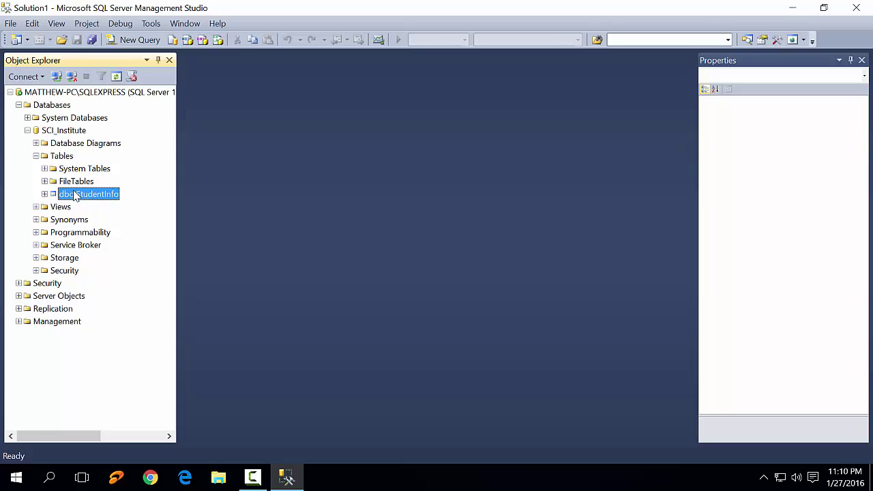
pyautogui.doubleClick(75, 196)
pyautogui.click(44, 195)
# Step: Minimise Management Studio and open Control Panel from its desktop shortcut
pyautogui.click(793, 8)
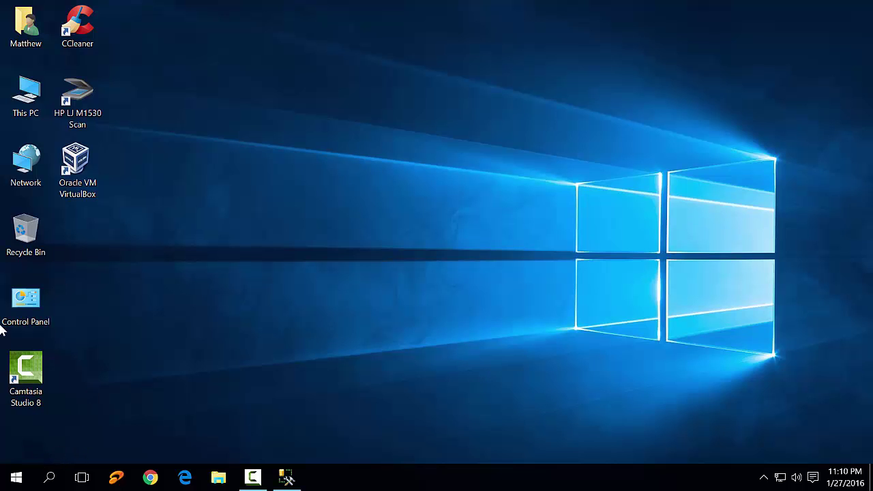
pyautogui.click(17, 478)
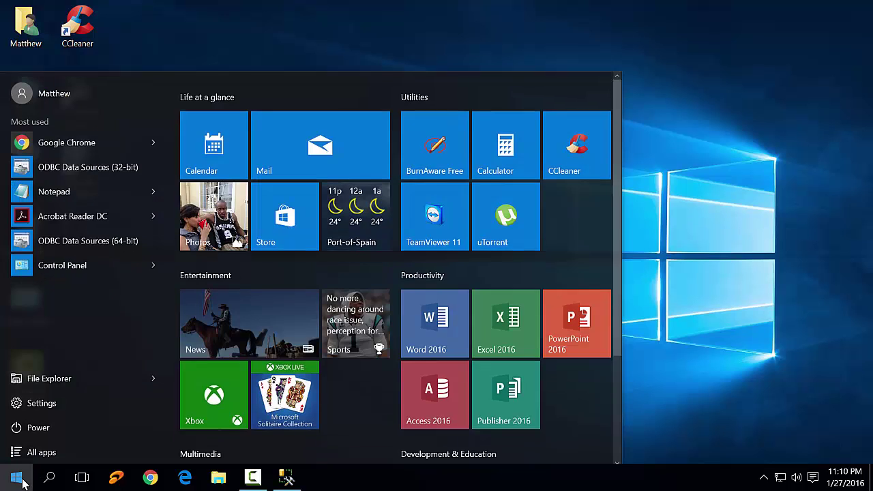
pyautogui.click(715, 242)
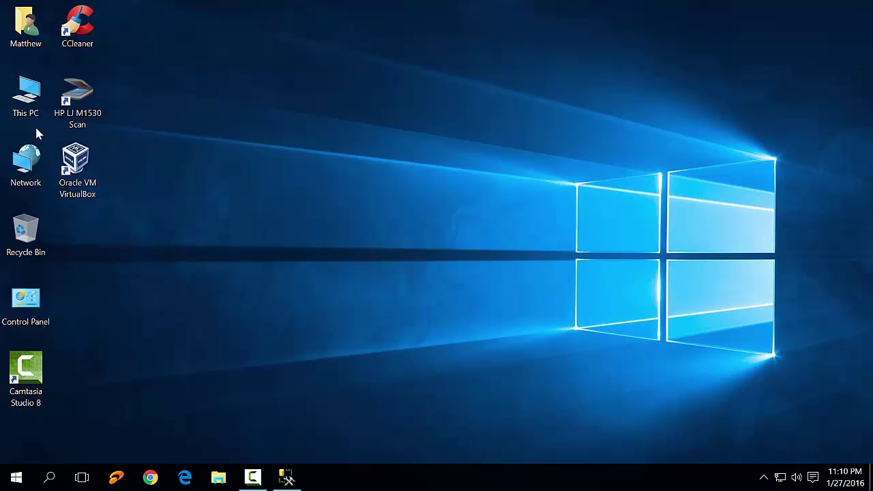
pyautogui.click(32, 299)
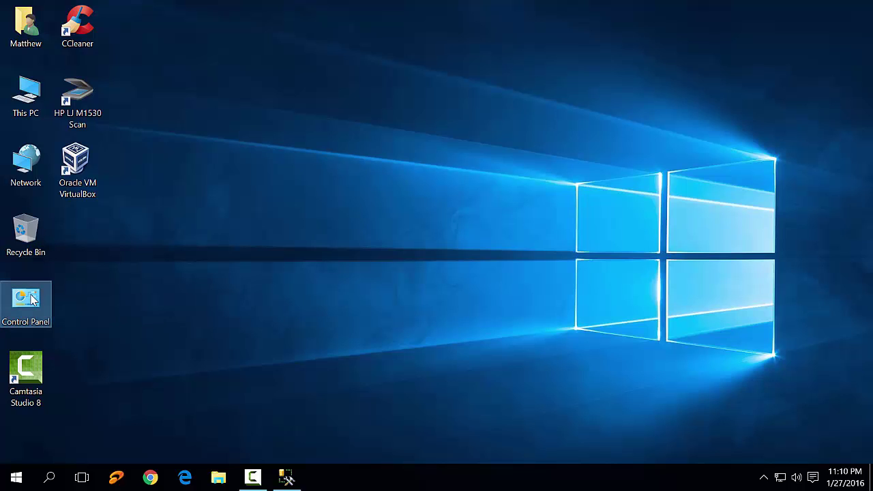
pyautogui.doubleClick(31, 300)
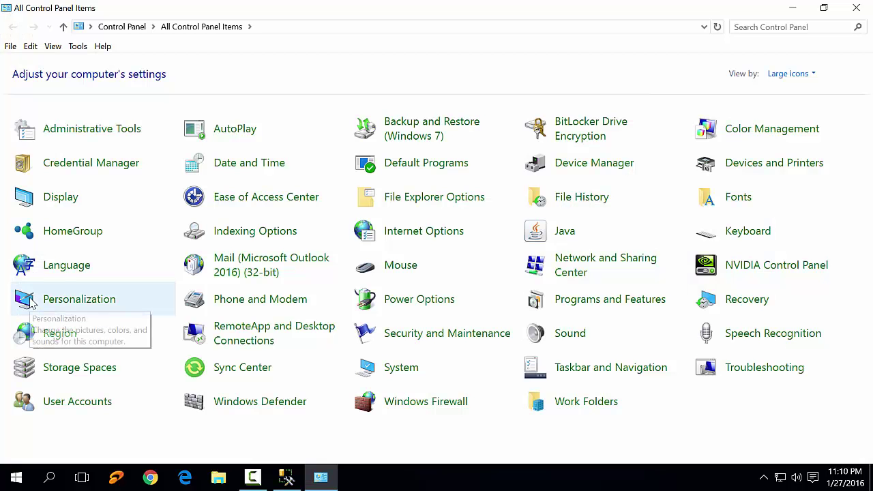
# Step: From Administrative Tools, launch the 32-bit ODBC administrator and add a user data source with the SQL Server driver
pyautogui.click(96, 133)
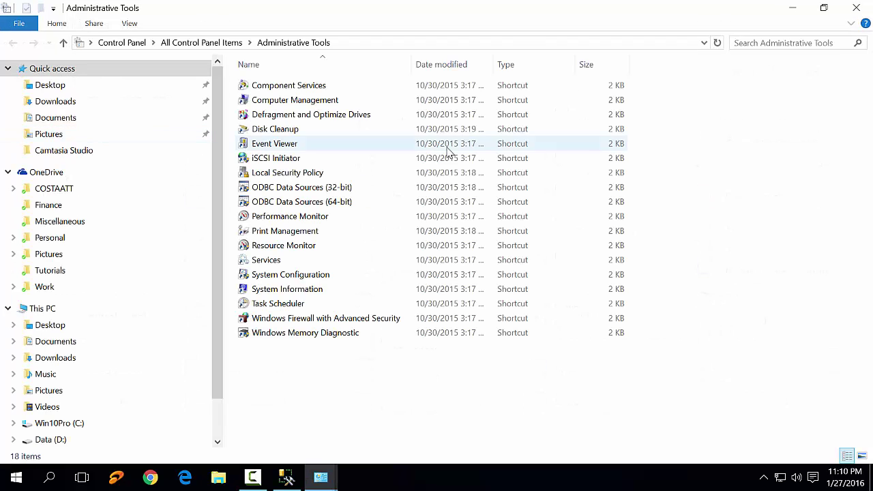
pyautogui.doubleClick(296, 189)
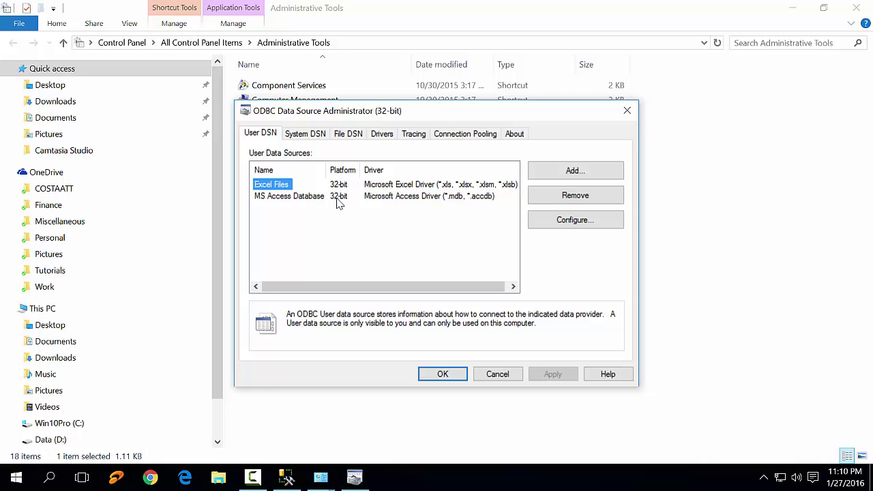
pyautogui.click(569, 174)
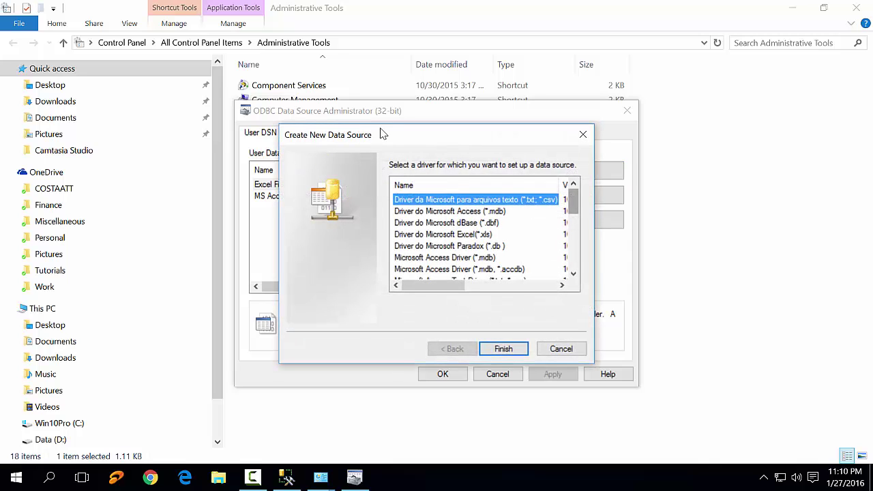
pyautogui.moveTo(573, 202); pyautogui.dragTo(573, 243)
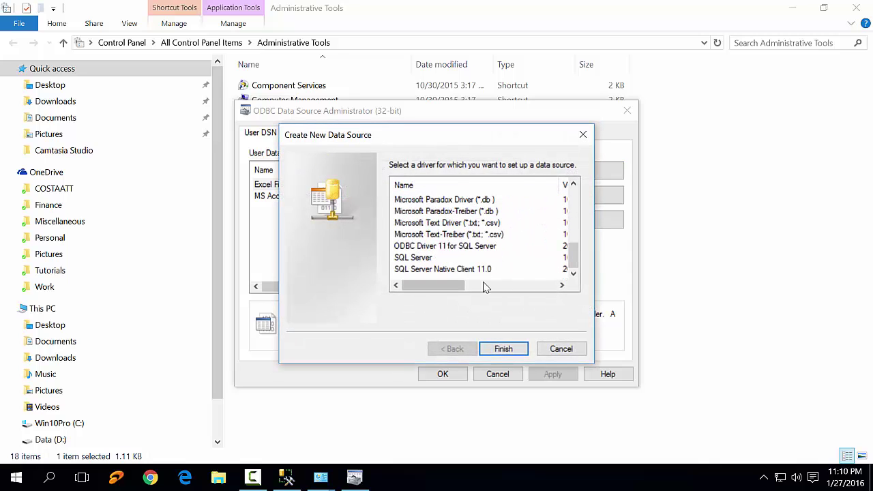
pyautogui.click(412, 259)
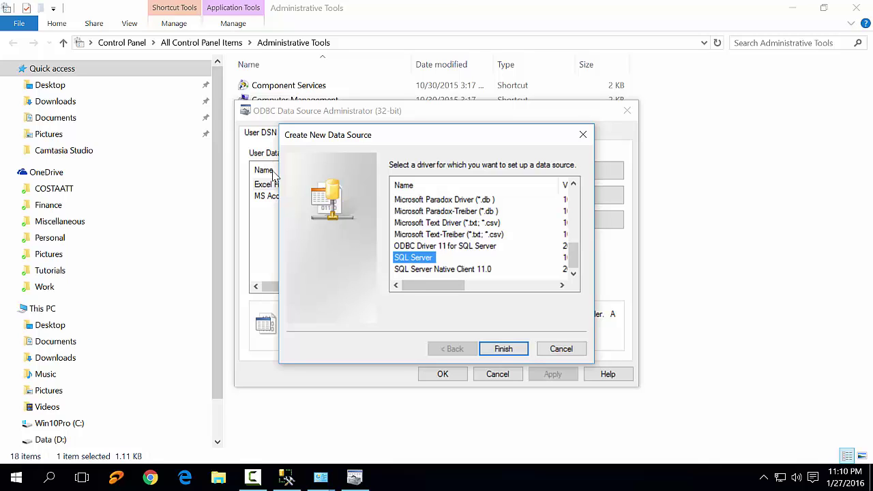
pyautogui.click(502, 350)
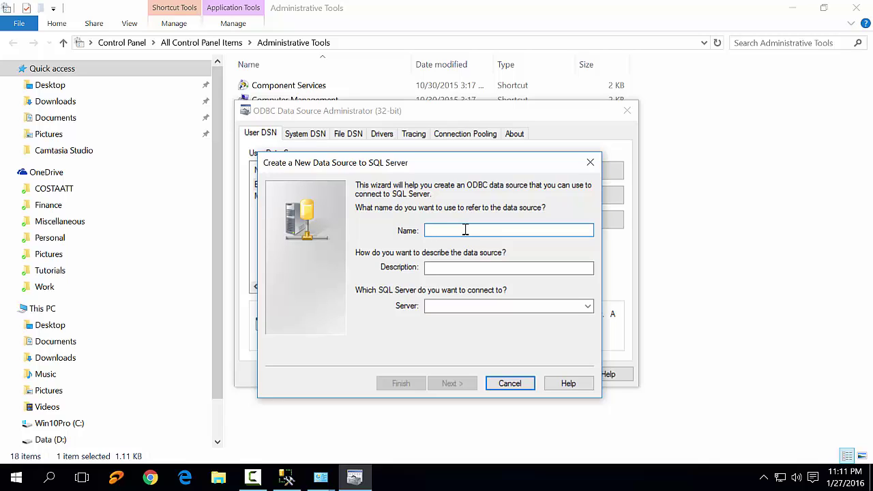
# Step: Name the data source 'SQL Express - SCI Institute' and set its server to the local SQLEXPRESS instance
pyautogui.write('SQL Express - SCI Institute')
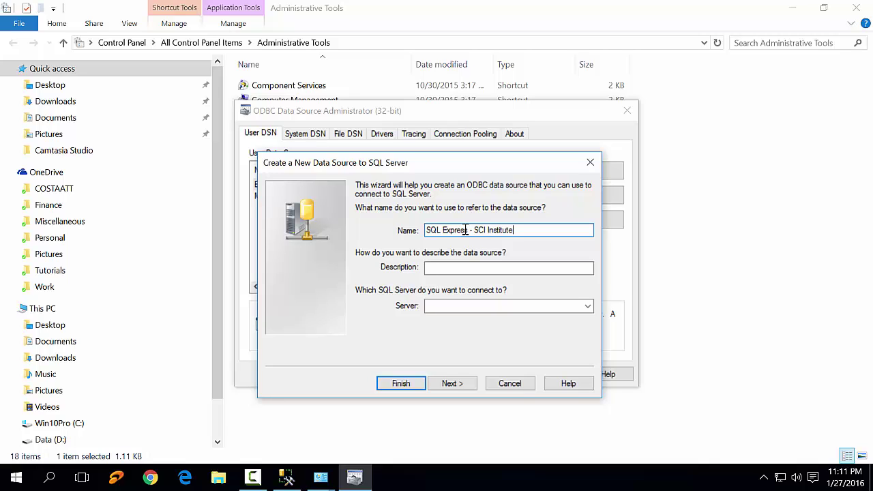
pyautogui.click(504, 304)
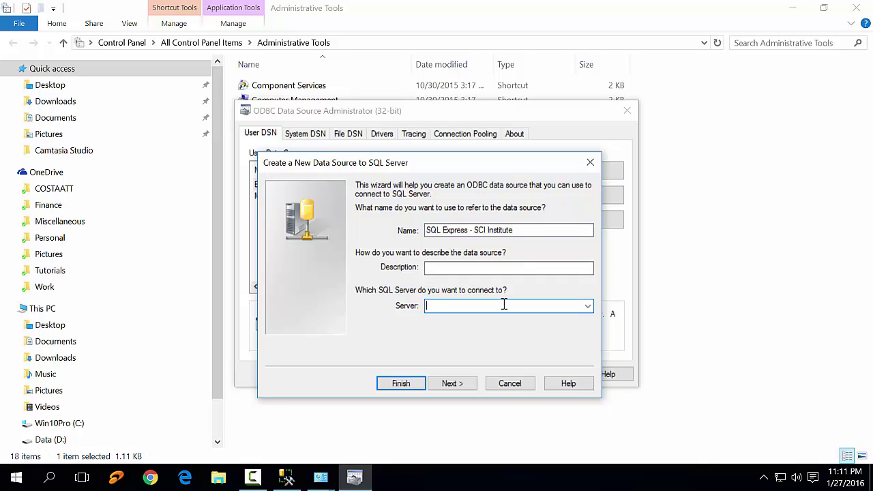
pyautogui.write('MATTHEW-PC\\SQLEXPRESS')
pyautogui.click(449, 384)
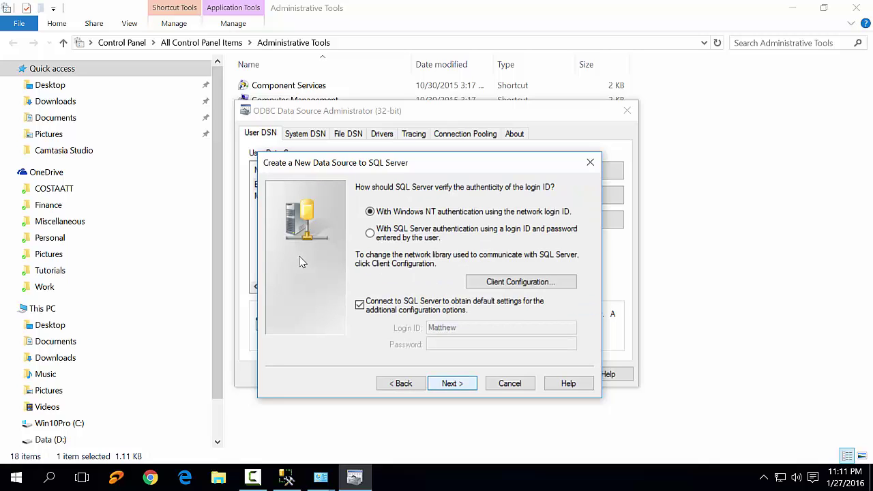
# Step: Keep Windows authentication, make SCI_Institute the default database, and finish the wizard
pyautogui.press('Return')
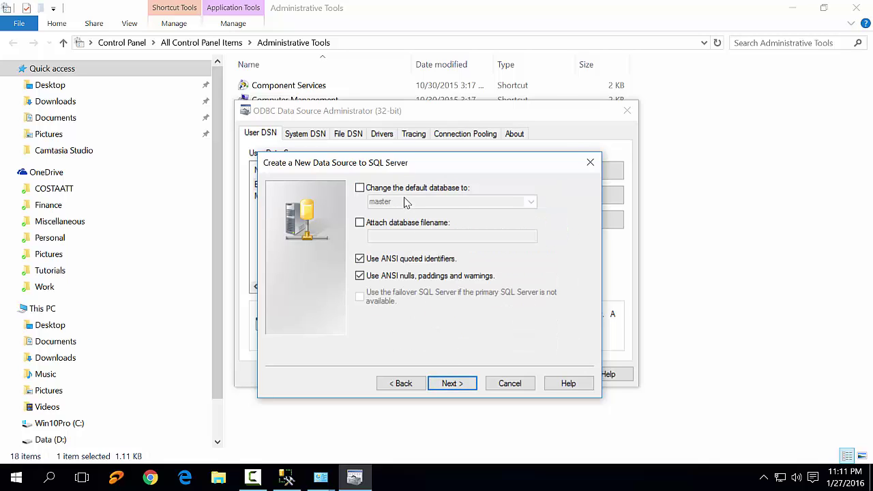
pyautogui.click(379, 190)
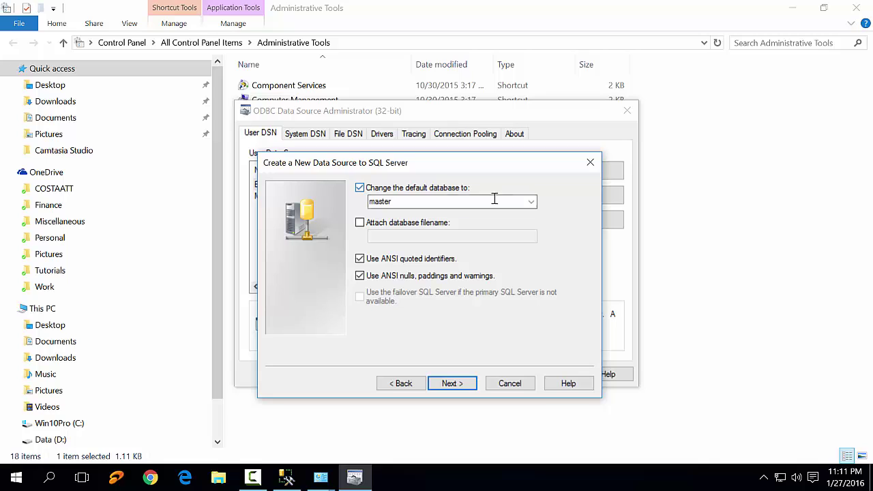
pyautogui.click(535, 207)
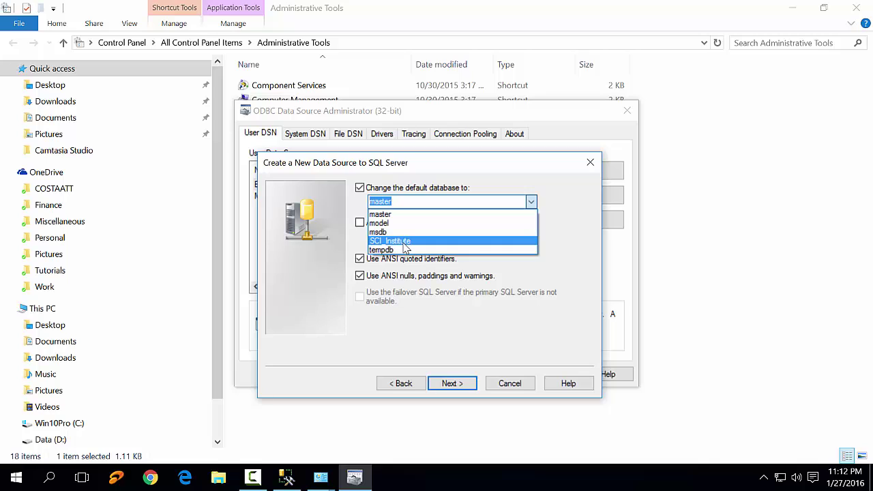
pyautogui.click(402, 241)
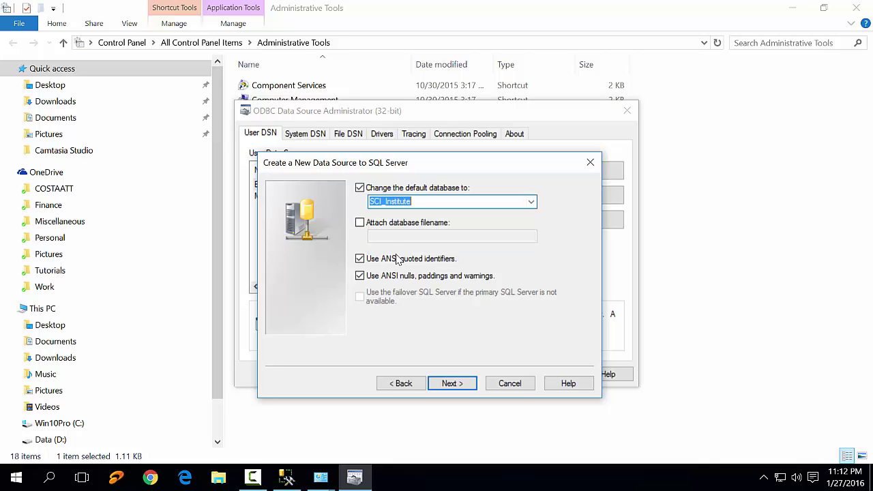
pyautogui.click(463, 386)
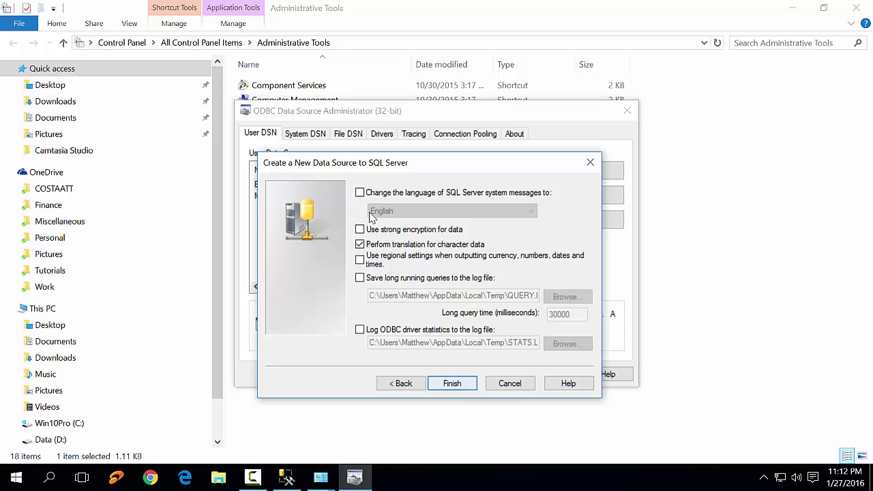
pyautogui.press('Return')
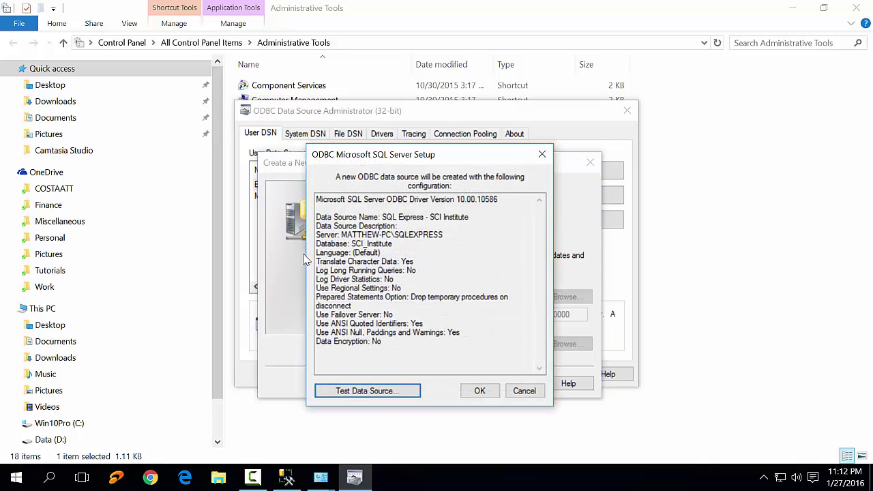
# Step: Test the SQL Express - SCI Institute connection successfully, save the data source, and close the administrator
pyautogui.click(375, 391)
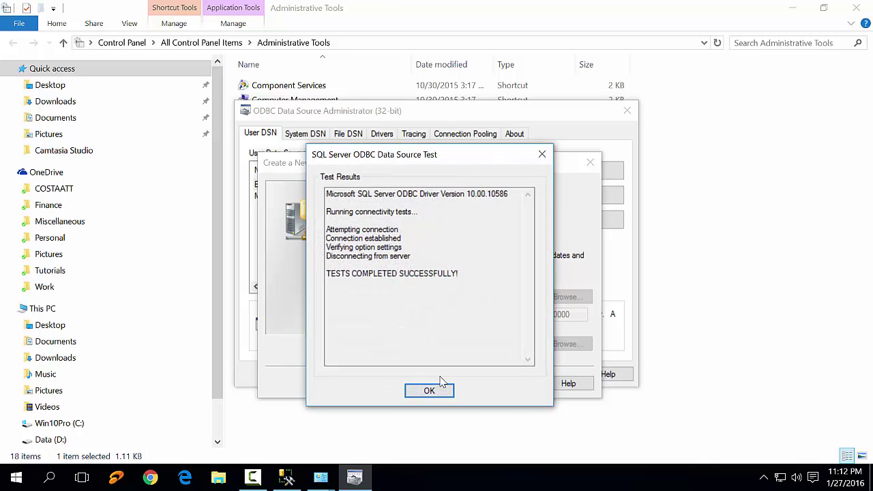
pyautogui.click(430, 391)
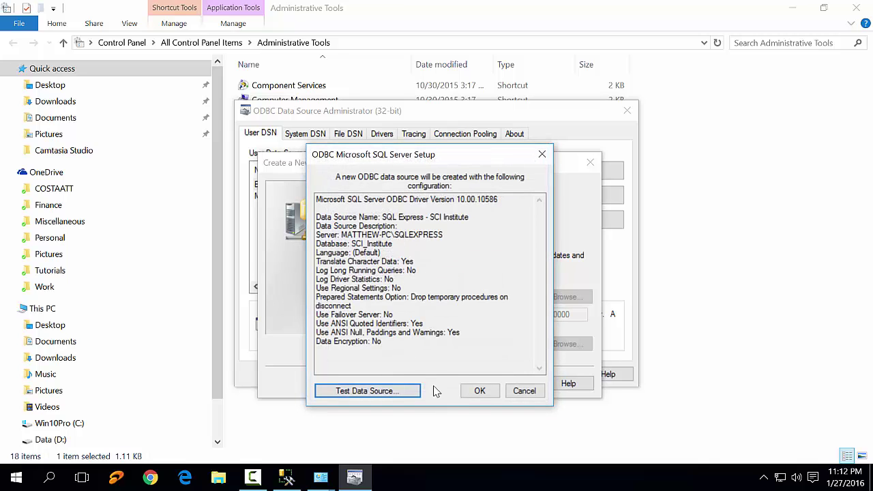
pyautogui.click(480, 391)
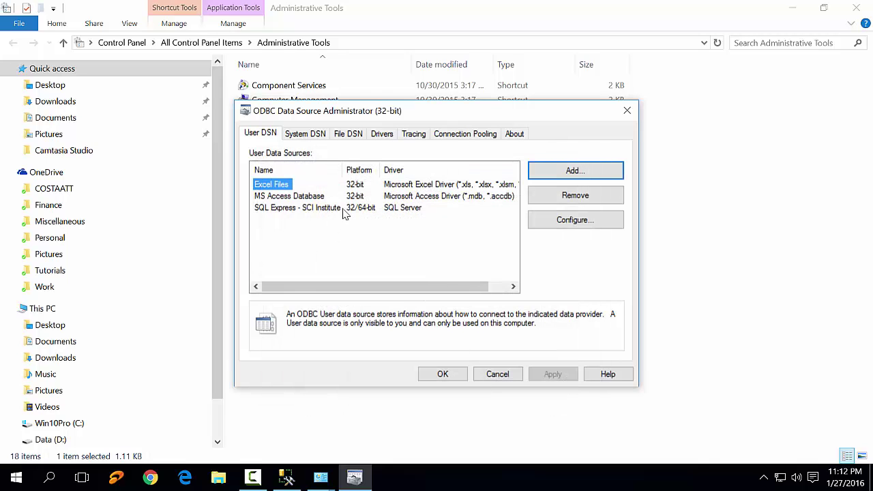
pyautogui.click(299, 208)
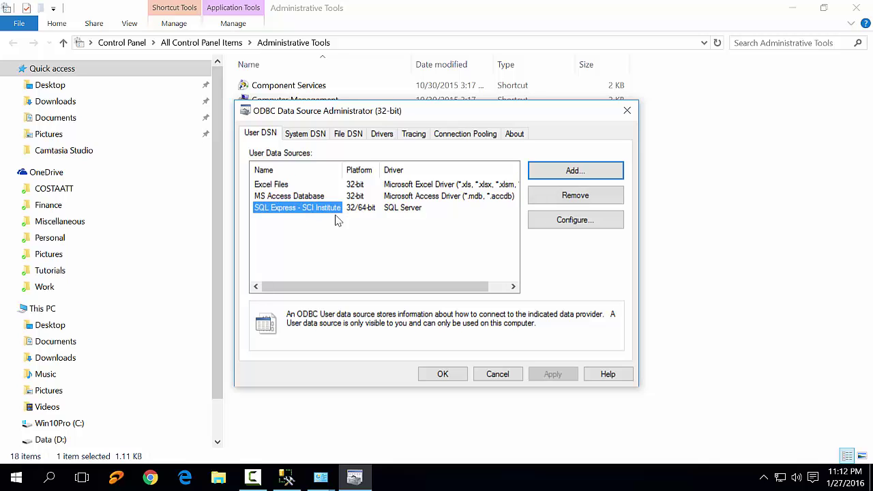
pyautogui.click(446, 376)
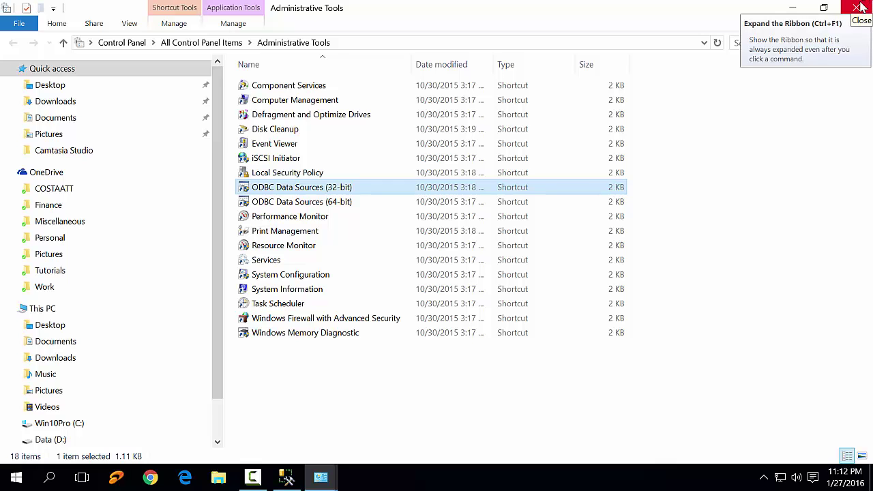
# Step: Close the Administrative Tools and Control Panel windows and launch Access 2016 from Start
pyautogui.click(859, 6)
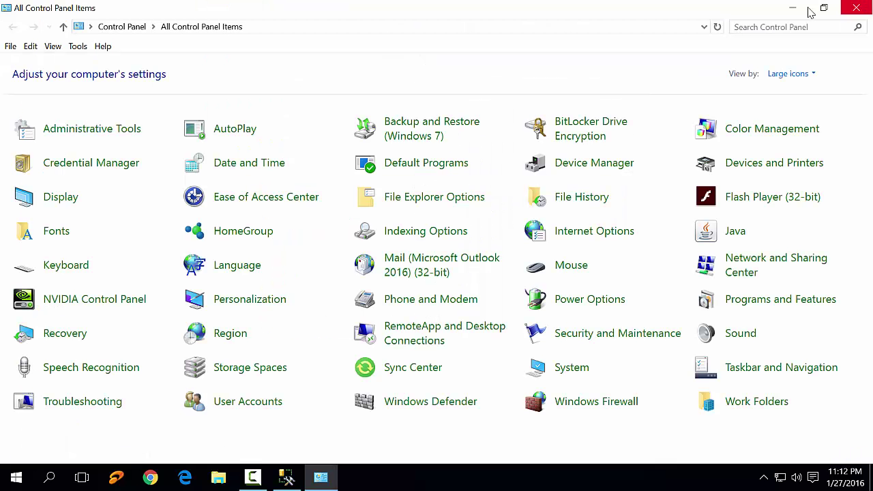
pyautogui.click(857, 6)
pyautogui.click(15, 481)
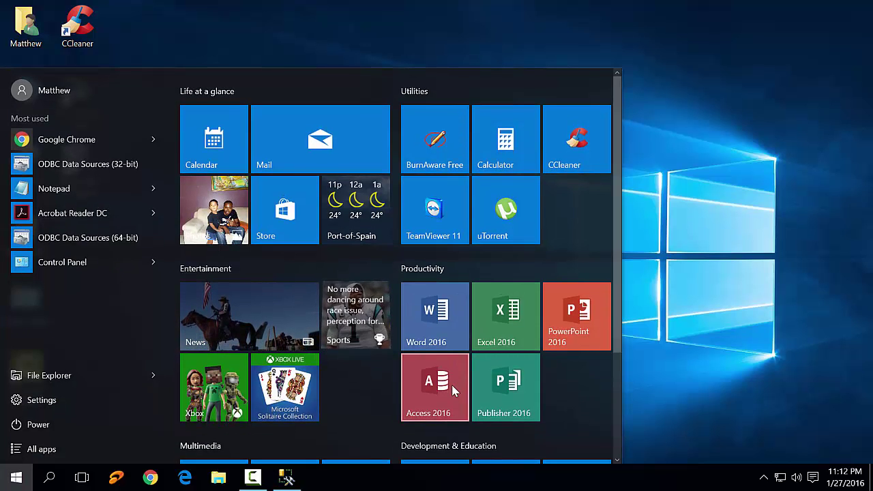
pyautogui.click(454, 390)
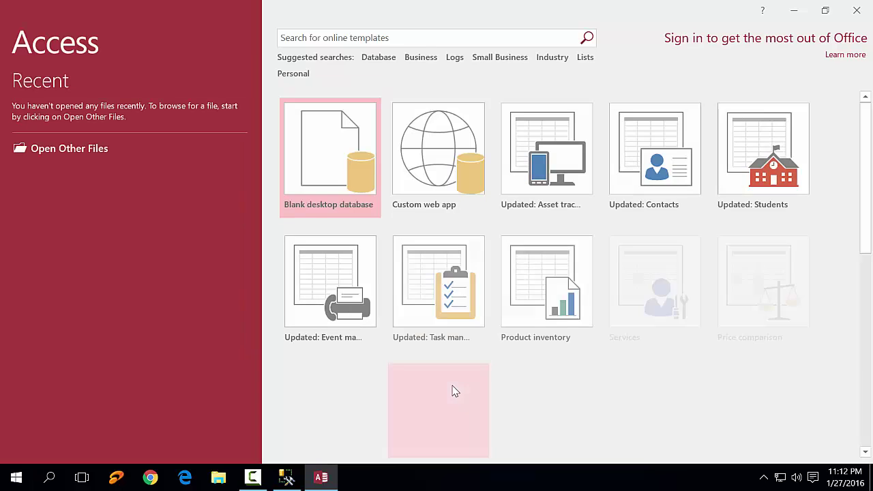
# Step: Create a blank desktop database named 'SCI Institute' and close its empty Table1
pyautogui.click(330, 166)
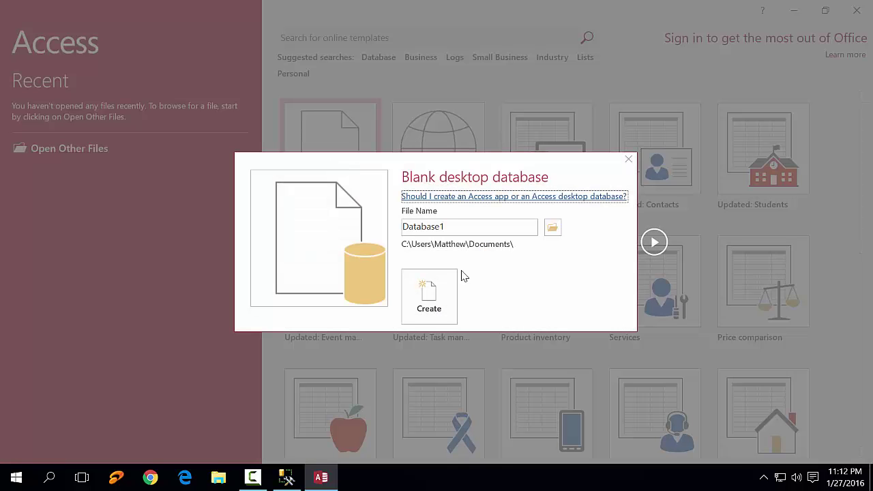
pyautogui.doubleClick(452, 228)
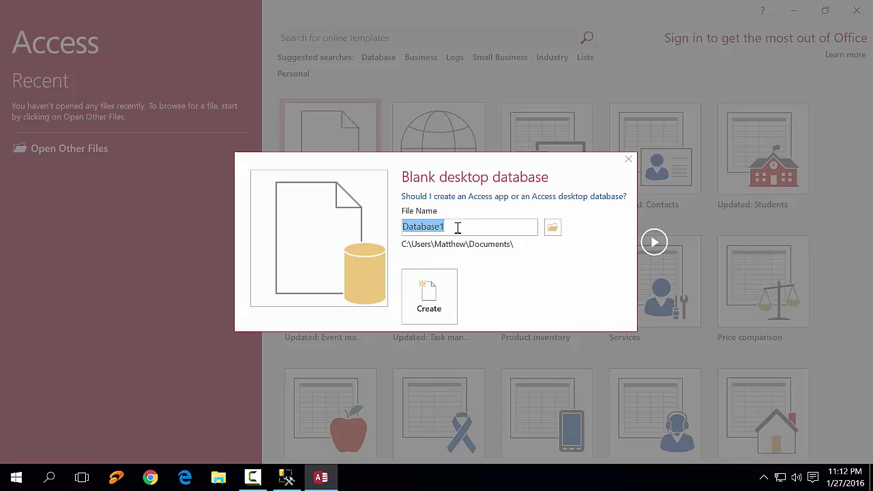
pyautogui.write('SCI Institute')
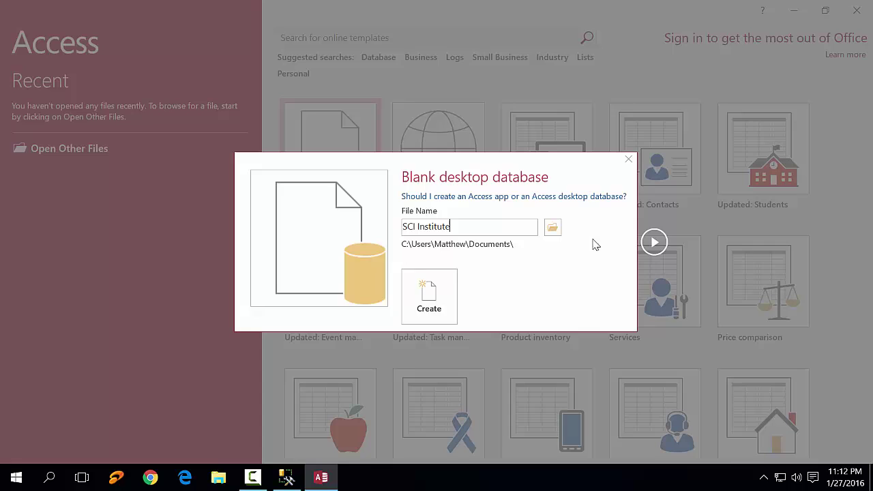
pyautogui.click(429, 294)
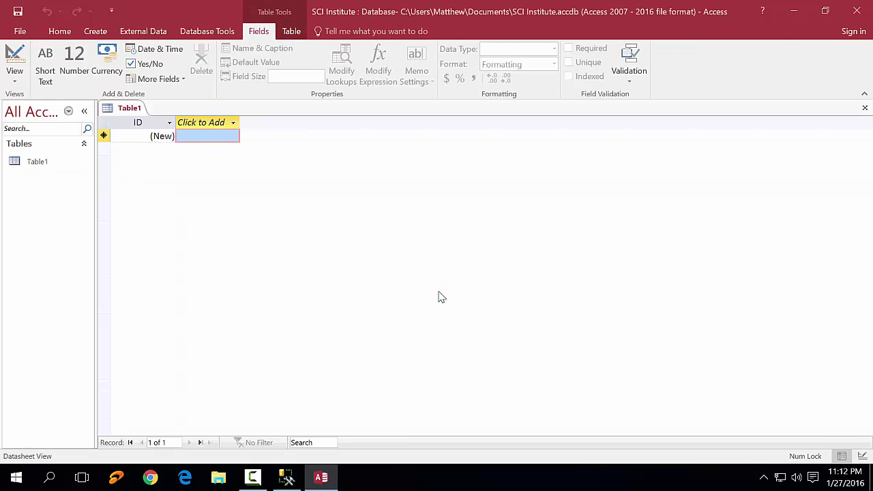
pyautogui.rightClick(125, 112)
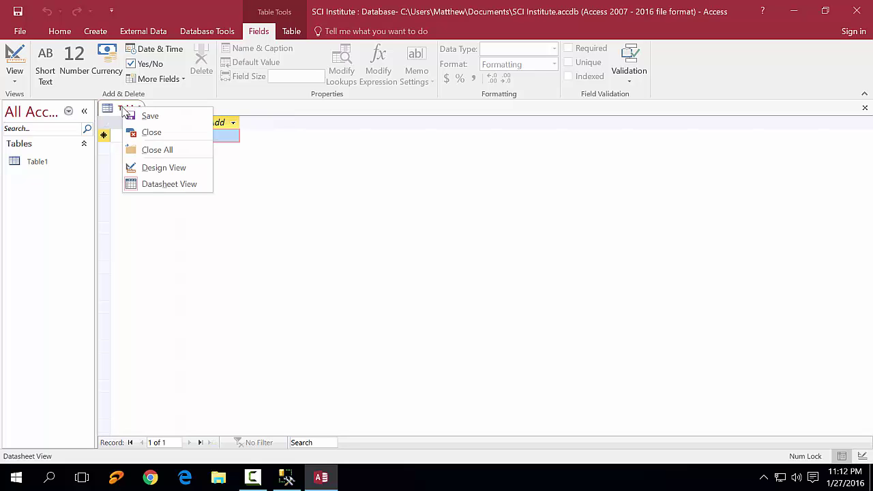
pyautogui.click(151, 134)
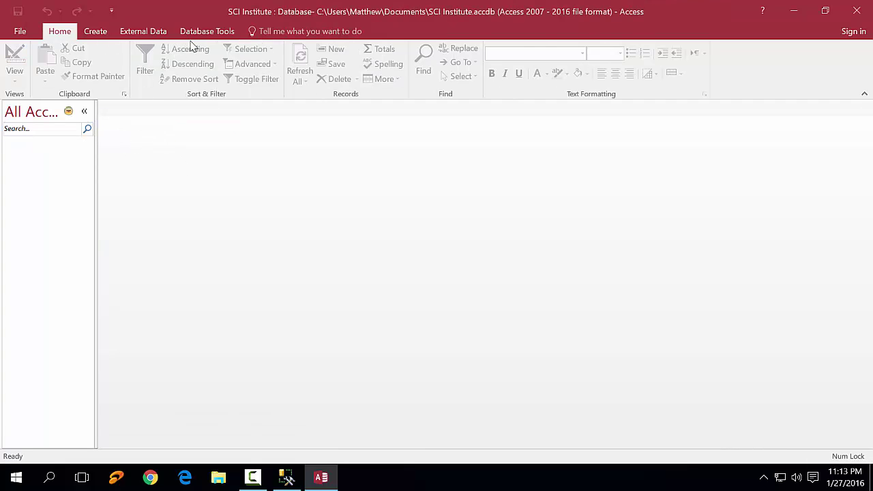
# Step: Link to an ODBC database using the SQL Express - SCI Institute machine data source
pyautogui.click(152, 35)
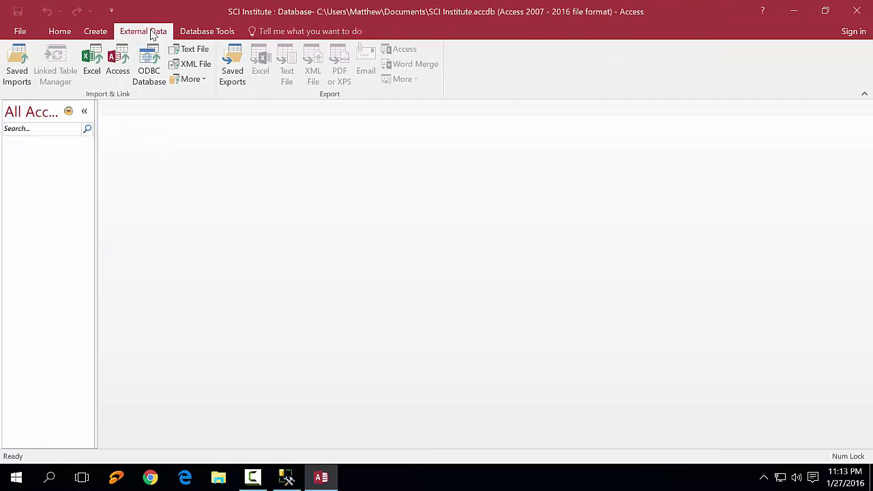
pyautogui.click(154, 77)
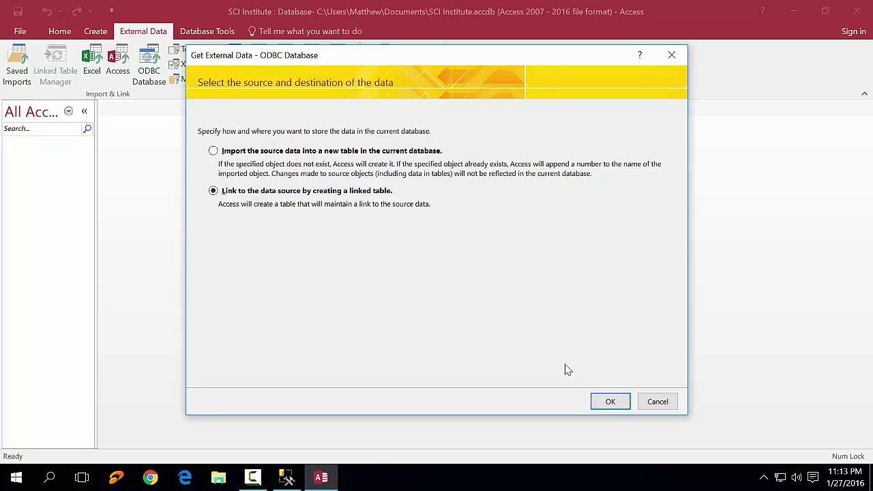
pyautogui.click(611, 403)
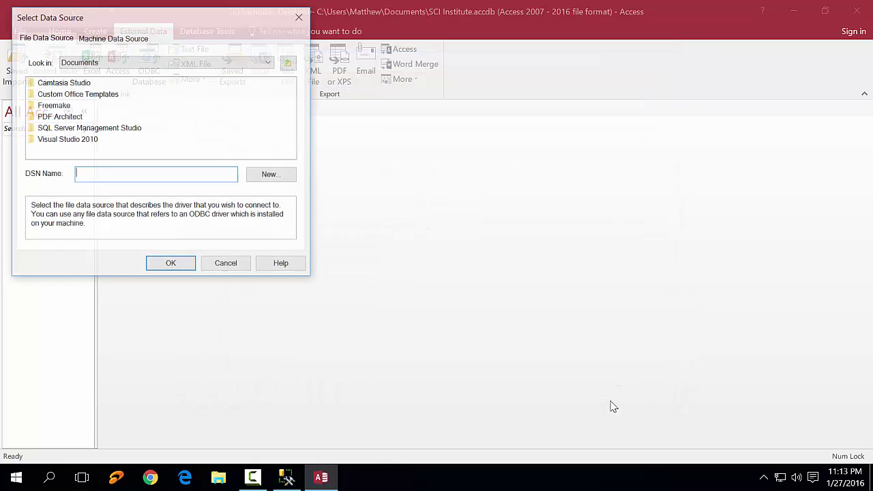
pyautogui.click(109, 37)
pyautogui.moveTo(124, 26); pyautogui.dragTo(283, 69)
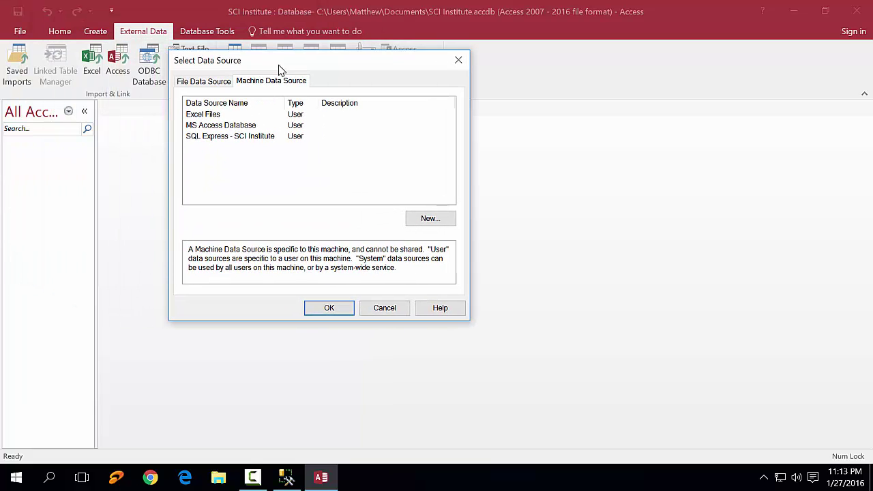
pyautogui.click(225, 140)
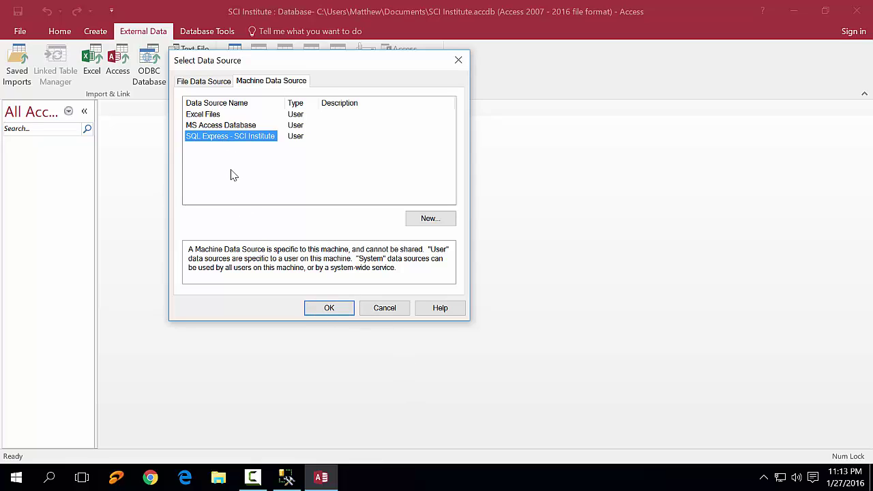
pyautogui.click(334, 307)
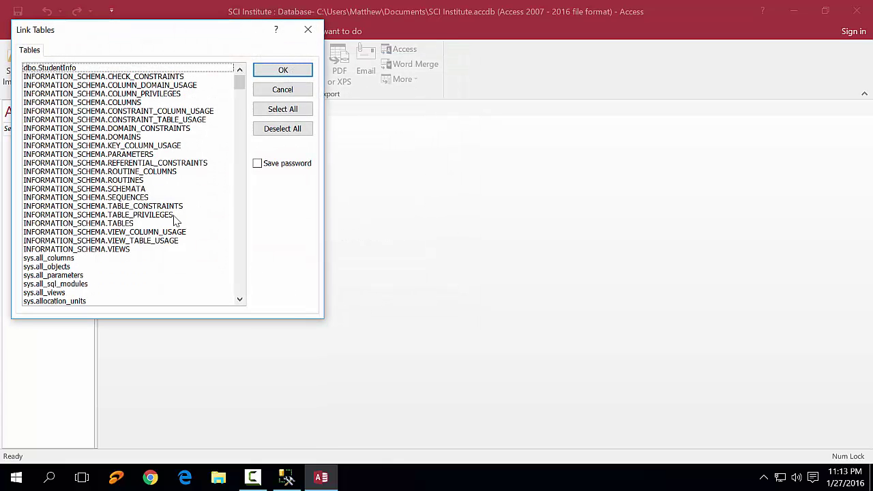
# Step: Link dbo.StudentInfo and open dbo_StudentInfo to show records 0001 and 0002
pyautogui.click(51, 70)
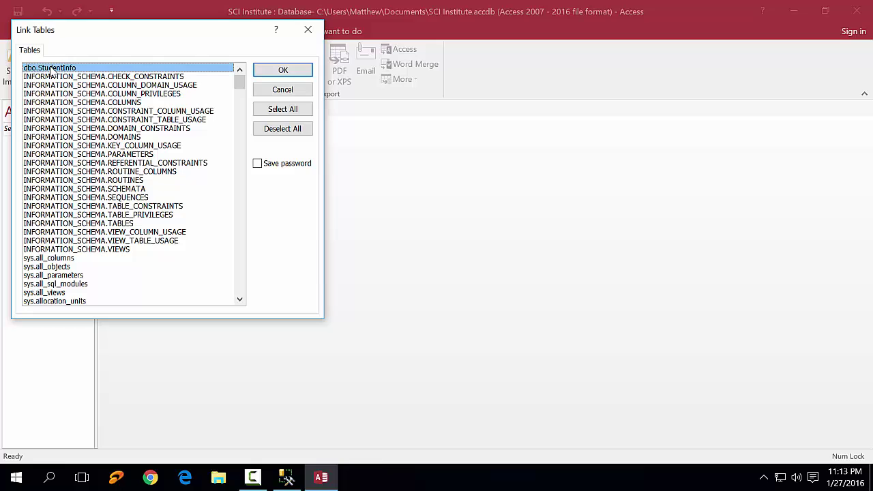
pyautogui.click(273, 72)
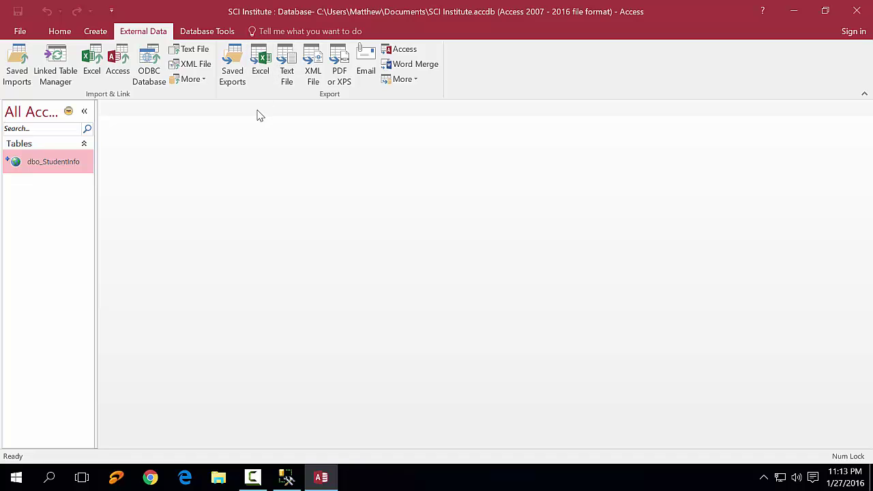
pyautogui.doubleClick(36, 169)
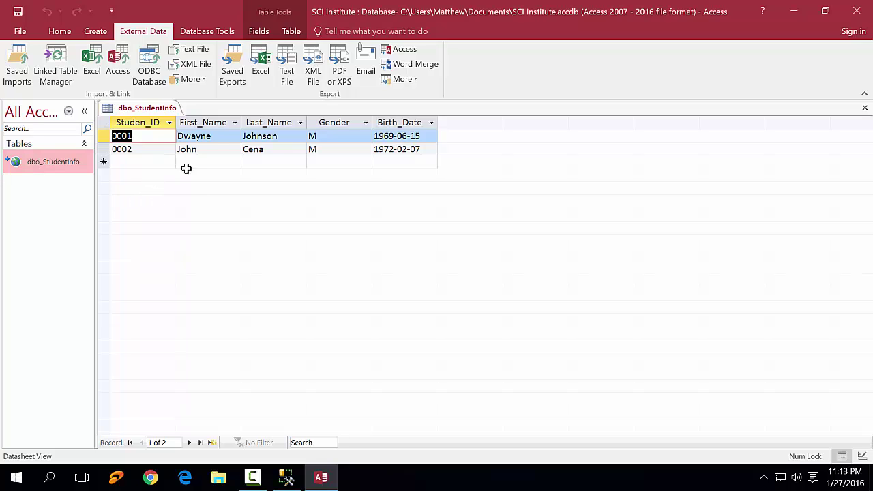
# Step: Enter student 0003 with the student's first and last name, gender F, birth date 1986-08-25
pyautogui.click(125, 163)
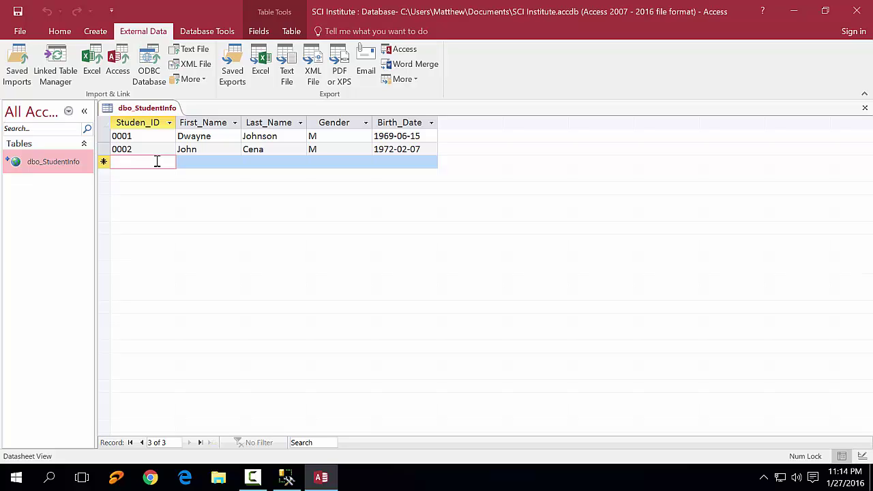
pyautogui.write('0003')
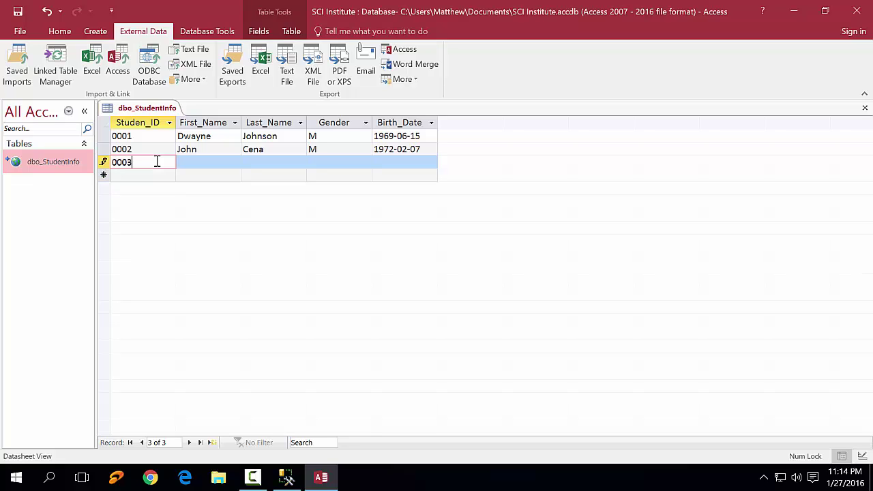
pyautogui.click(201, 162)
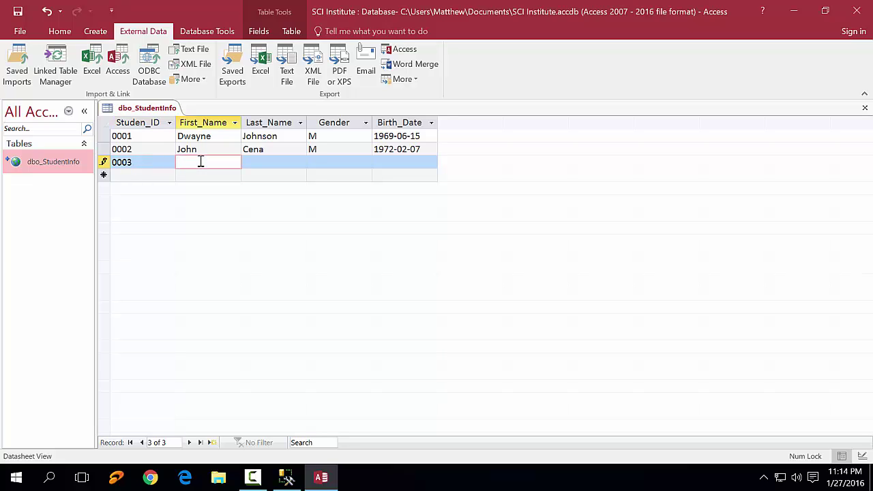
pyautogui.write('Jade')
pyautogui.click(272, 161)
pyautogui.write('Fra')
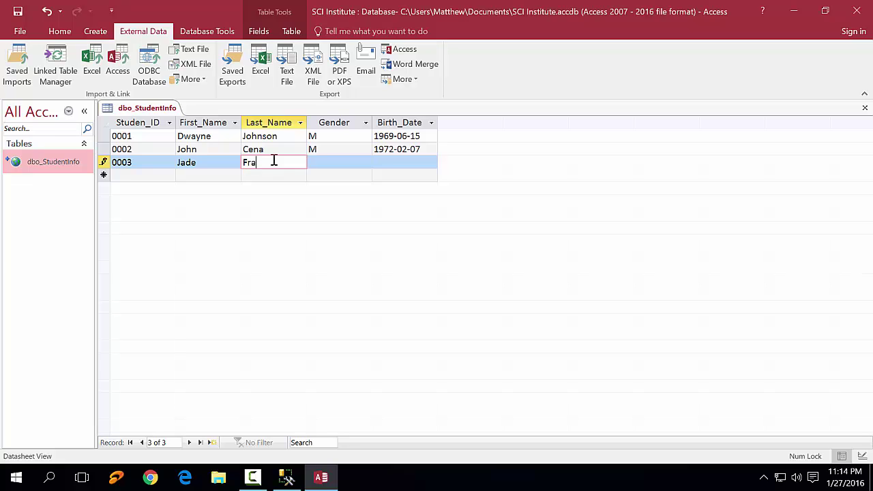
pyautogui.write('ncois')
pyautogui.click(336, 164)
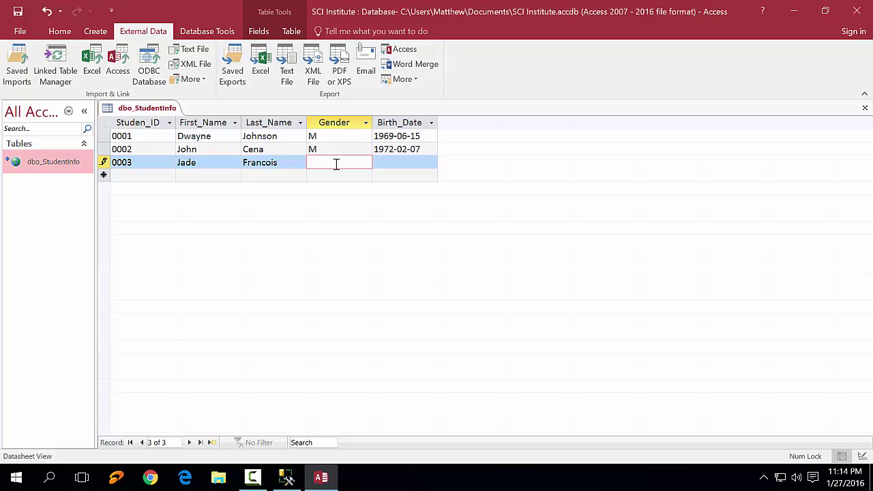
pyautogui.write('F')
pyautogui.click(397, 164)
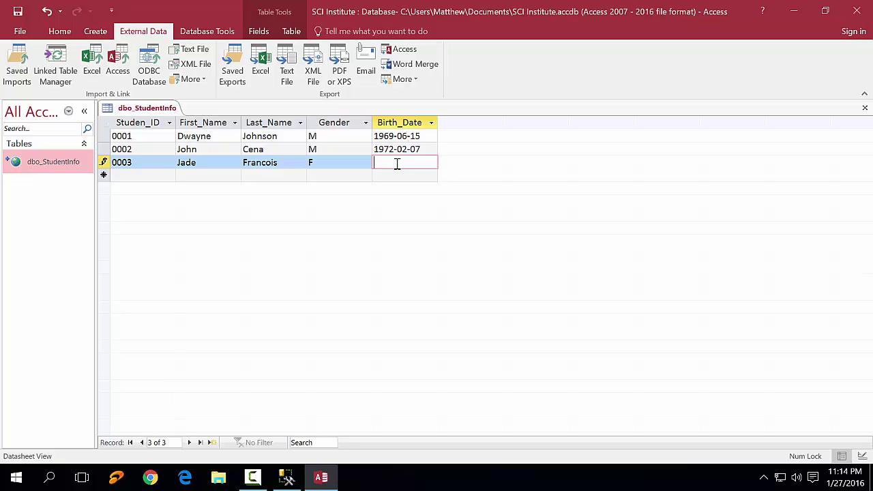
pyautogui.write('1986-08-25')
pyautogui.click(134, 179)
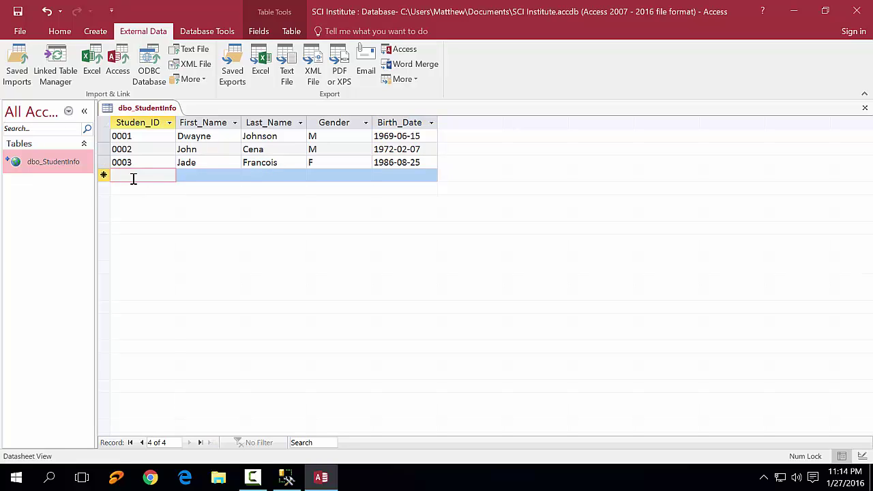
pyautogui.write('0000')
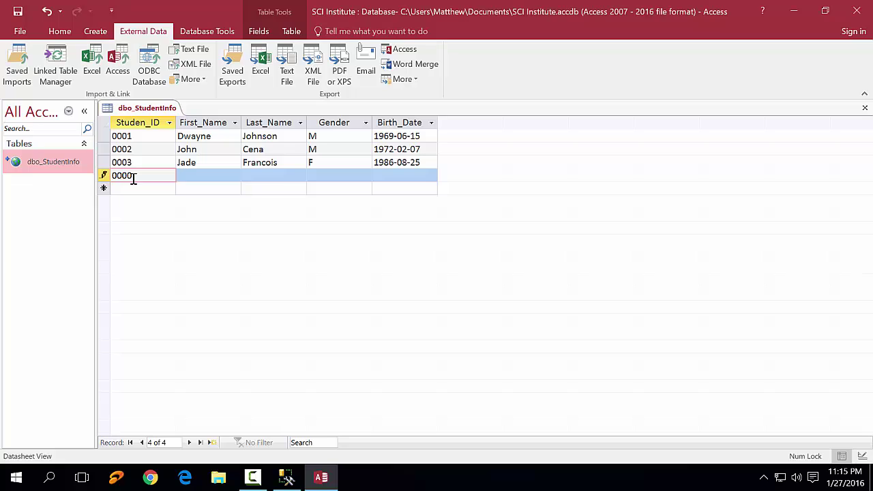
pyautogui.press('BackSpace')
pyautogui.write('4')
pyautogui.click(210, 175)
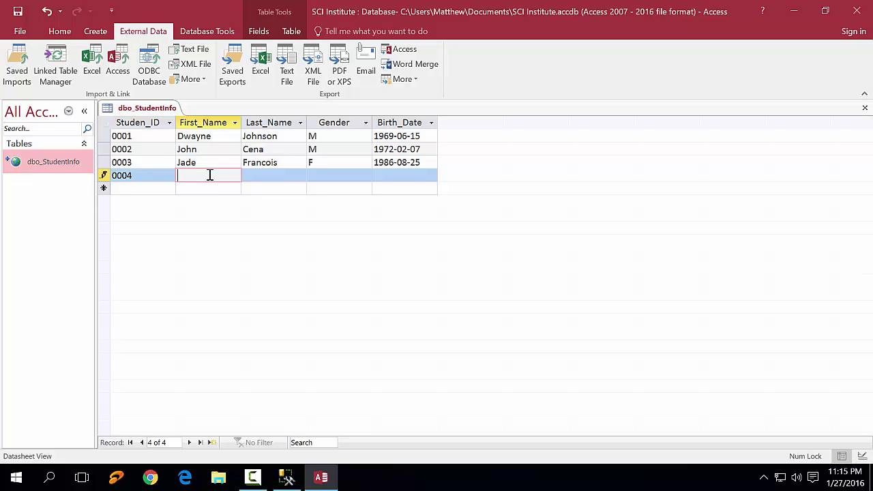
pyautogui.write('Salena')
pyautogui.click(257, 175)
pyautogui.write('Ali')
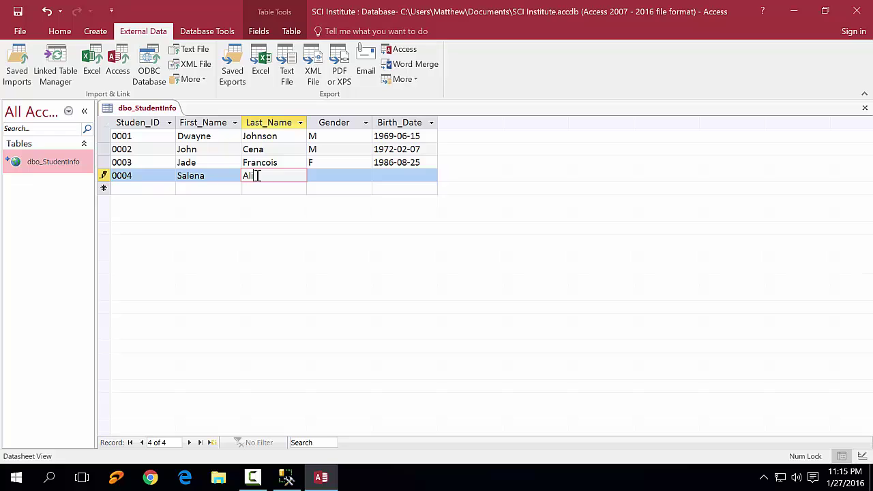
pyautogui.click(346, 174)
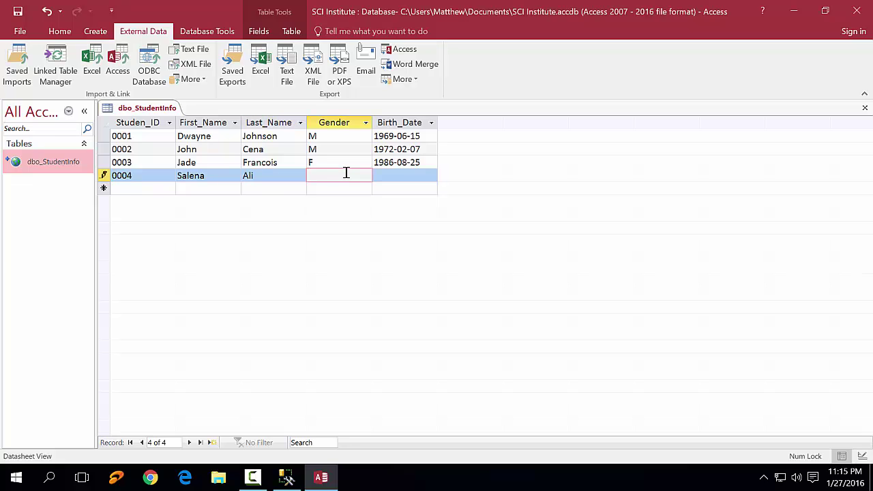
pyautogui.write('F')
pyautogui.click(385, 175)
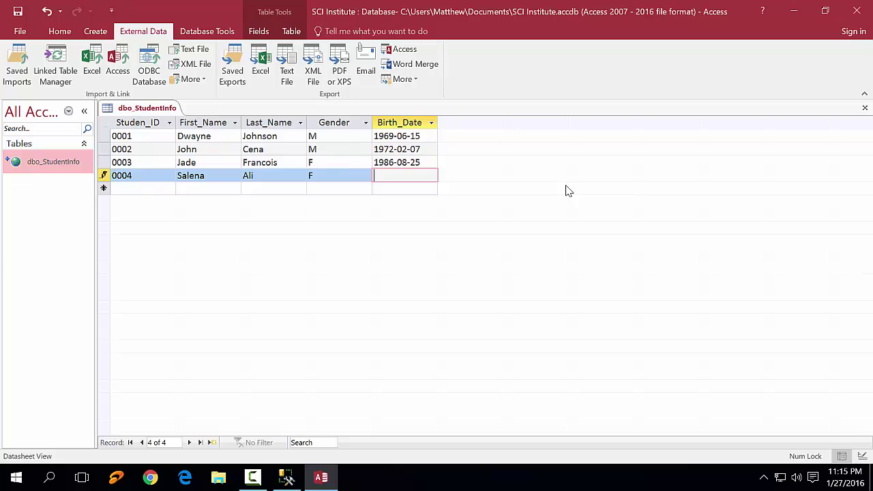
pyautogui.write('1982-10-24')
# Step: Save the dbo_StudentInfo table and minimise Access
pyautogui.rightClick(153, 110)
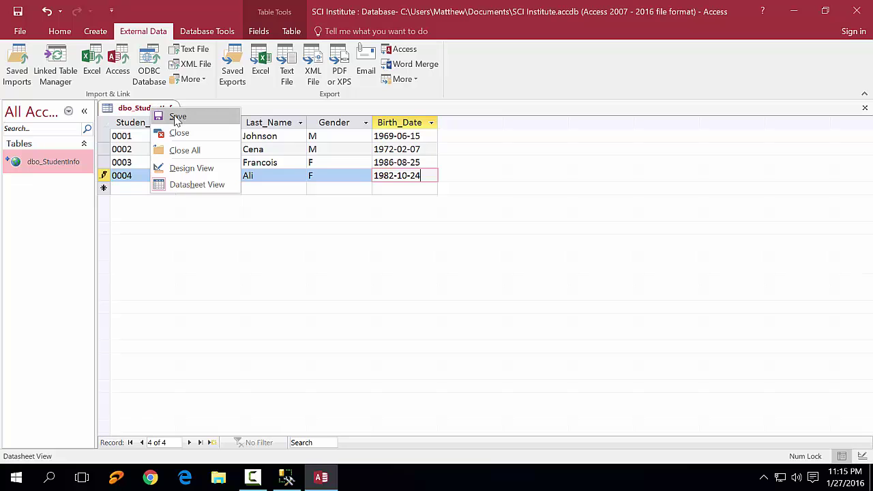
pyautogui.click(177, 117)
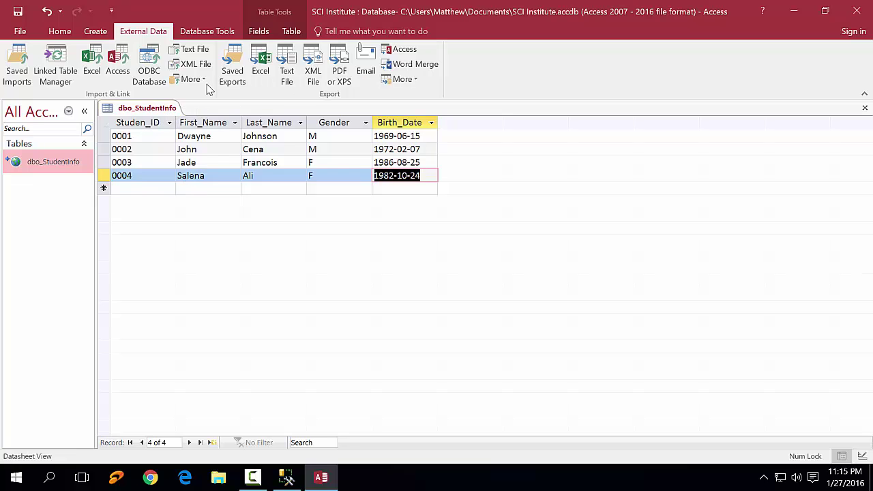
pyautogui.click(793, 12)
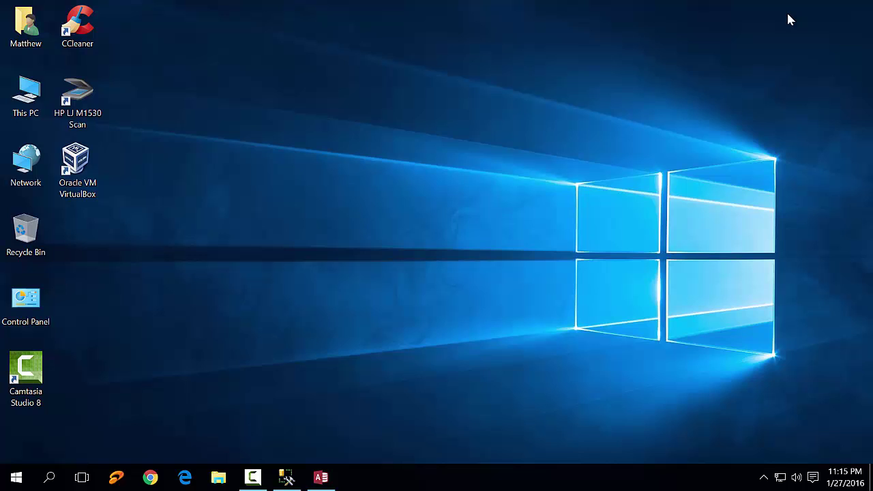
# Step: In Management Studio, refresh the SCI_Institute object list via View > Refresh
pyautogui.click(287, 476)
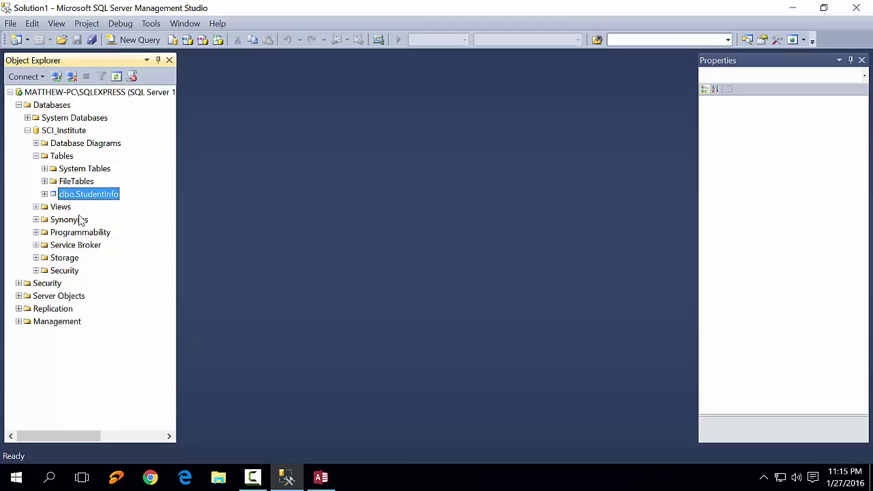
pyautogui.click(36, 155)
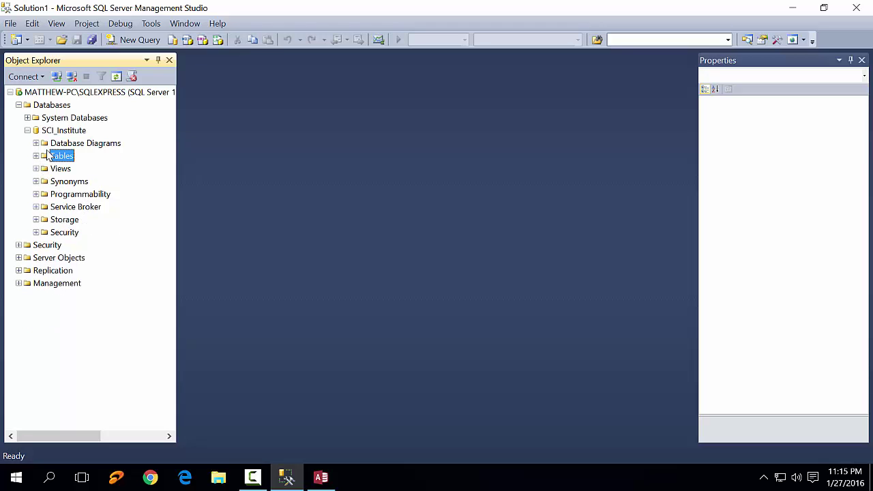
pyautogui.click(57, 23)
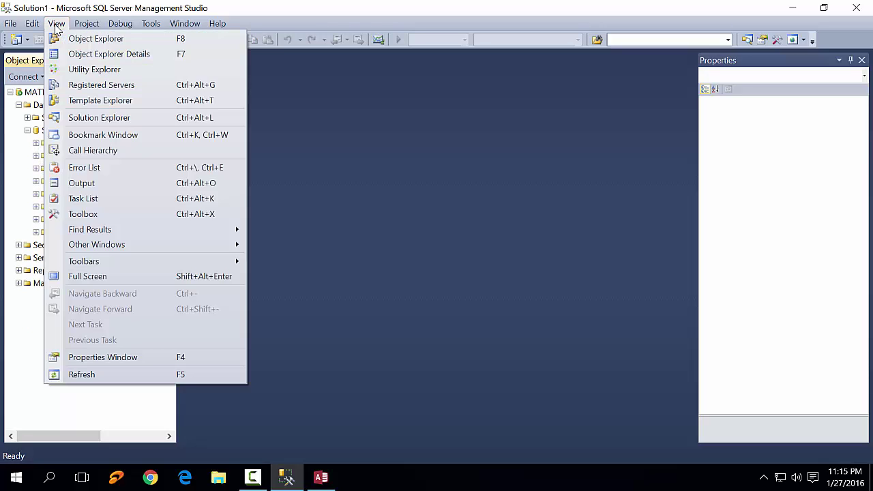
pyautogui.click(72, 375)
# Step: Open dbo.StudentInfo with Edit Top 200 Rows to view all four student records
pyautogui.click(36, 155)
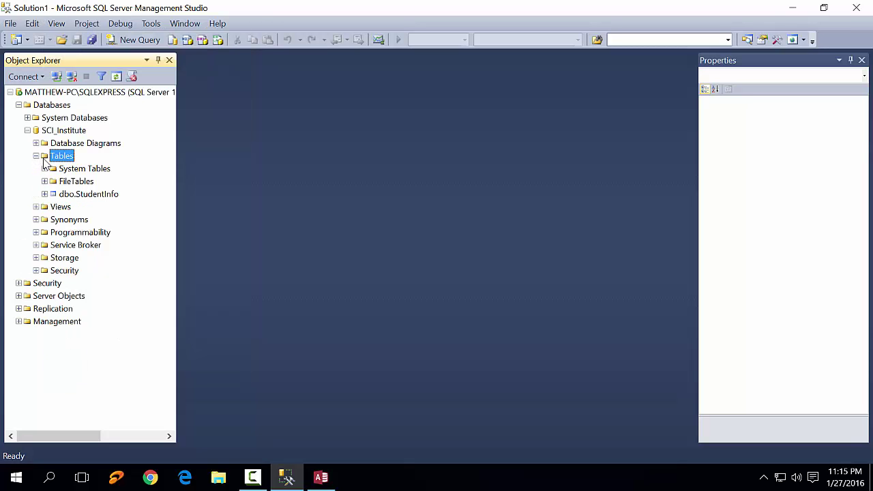
pyautogui.rightClick(66, 195)
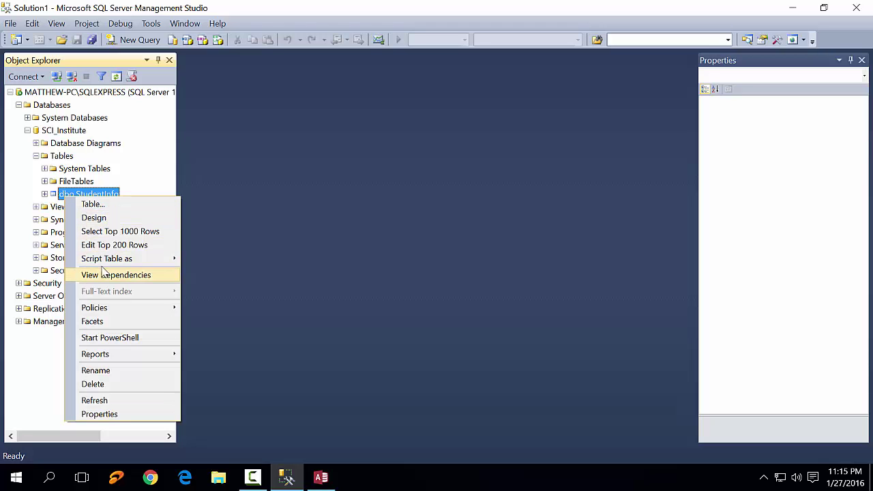
pyautogui.click(114, 247)
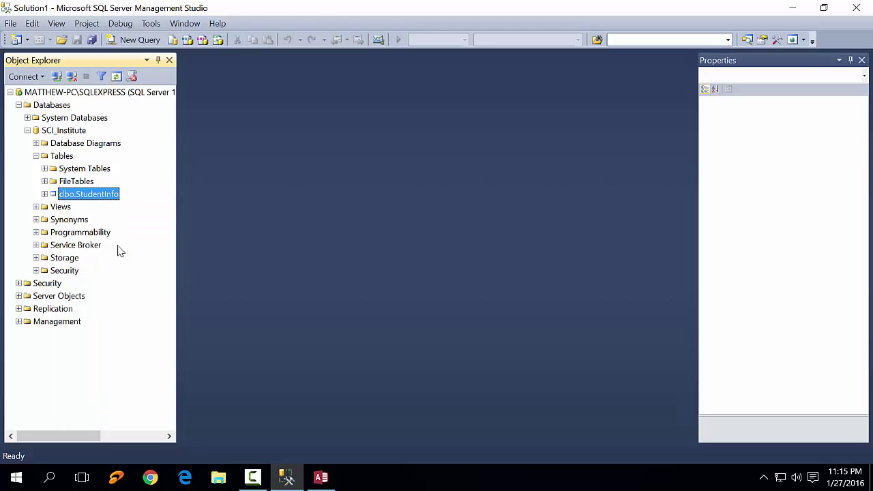